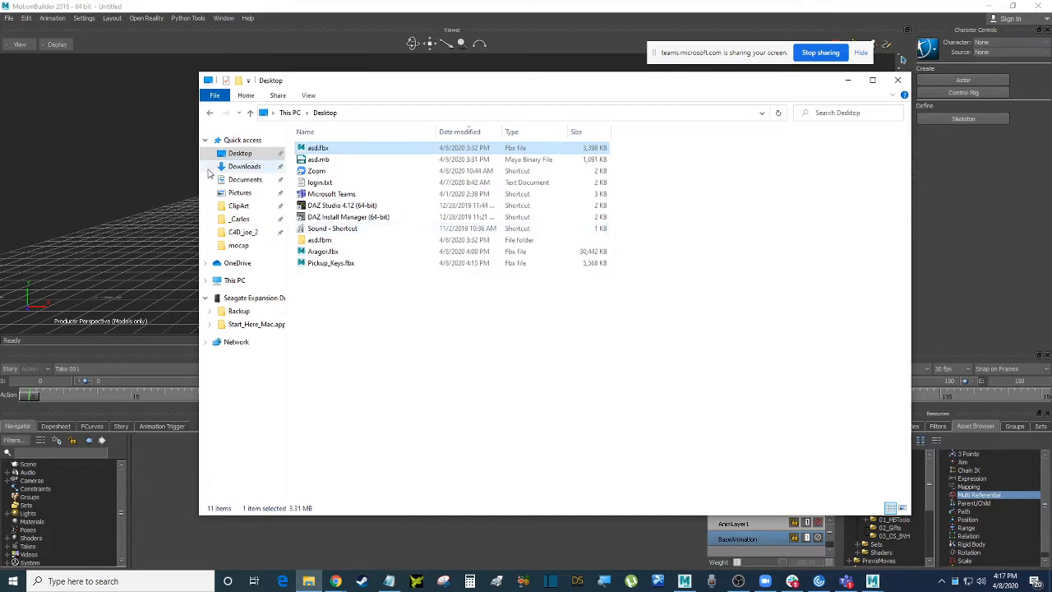
Step: Open maw_j_laygo.fbx from the Downloads folder into the scene with FBX Open
{"action": "left_click", "coordinate": [243, 167]}
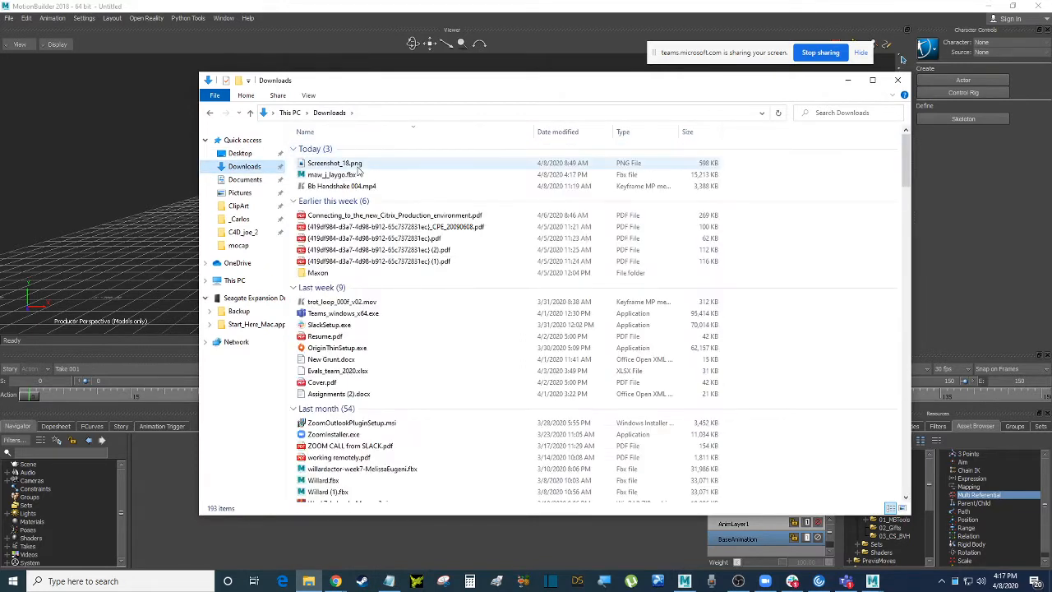
{"action": "left_click_drag", "start_coordinate": [369, 177], "coordinate": [91, 141]}
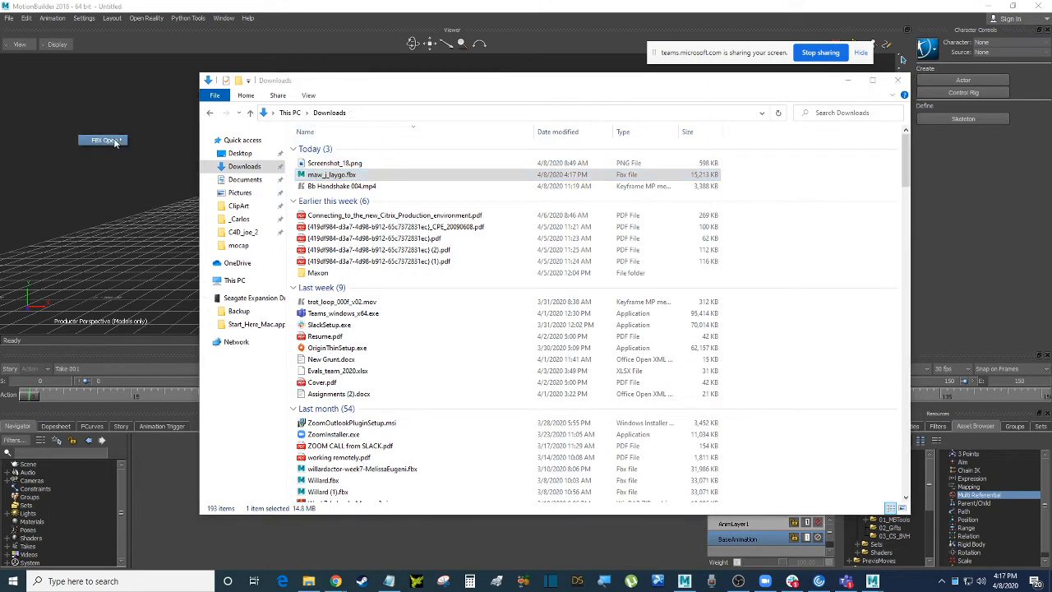
{"action": "mouse_move", "coordinate": [107, 140]}
{"action": "left_click", "coordinate": [164, 142]}
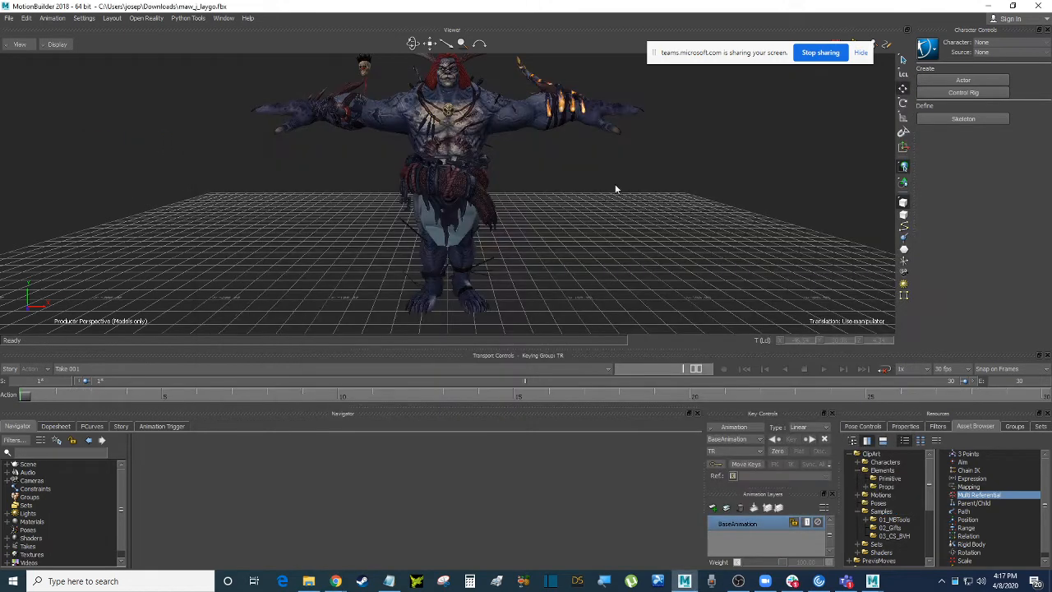
Step: Switch the perspective view to X-Ray display so the skeleton shows through the mesh
{"action": "left_click_drag", "start_coordinate": [616, 185], "coordinate": [594, 219], "text": "ctrl+shift"}
{"action": "key", "text": "ctrl+a"}
{"action": "key", "text": "ctrl+a"}
{"action": "key", "text": "ctrl+a"}
{"action": "key", "text": "ctrl+a"}
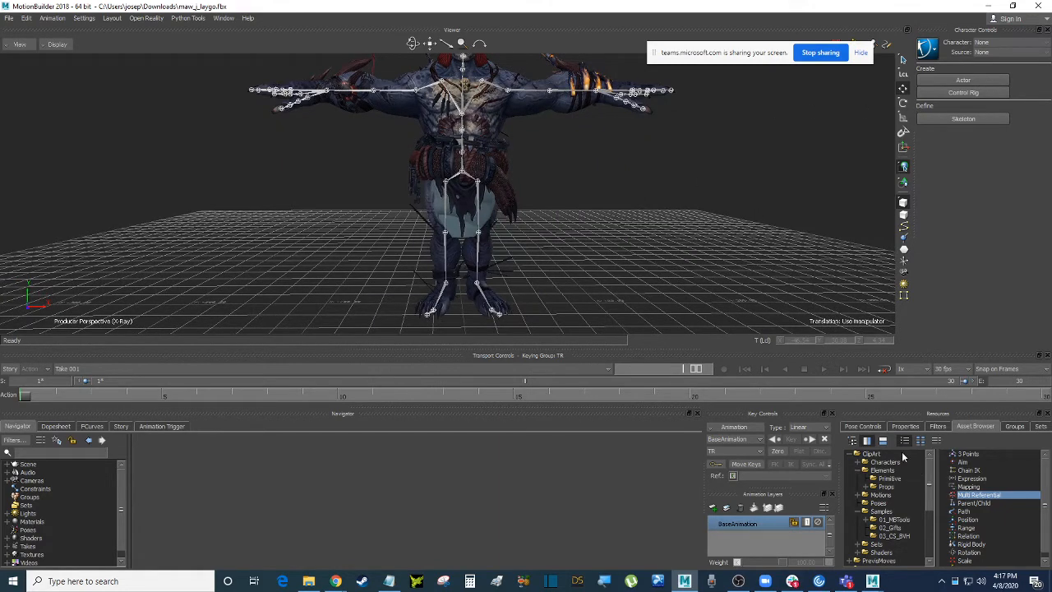
Step: Characterize the skeleton by applying the Character template from the Characters templates to the left upper leg joint
{"action": "left_click", "coordinate": [857, 454]}
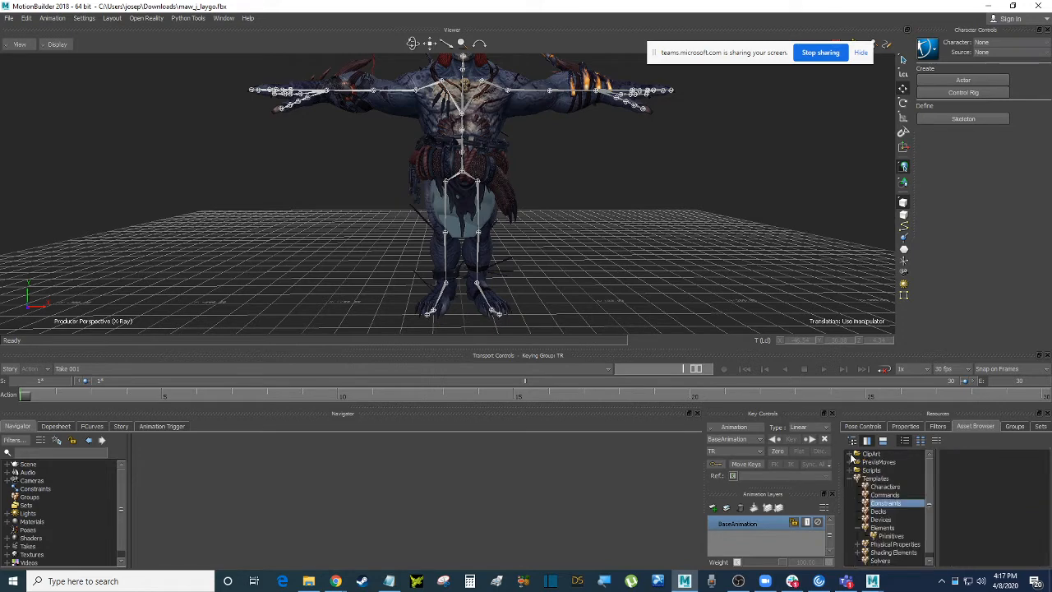
{"action": "left_click", "coordinate": [896, 489]}
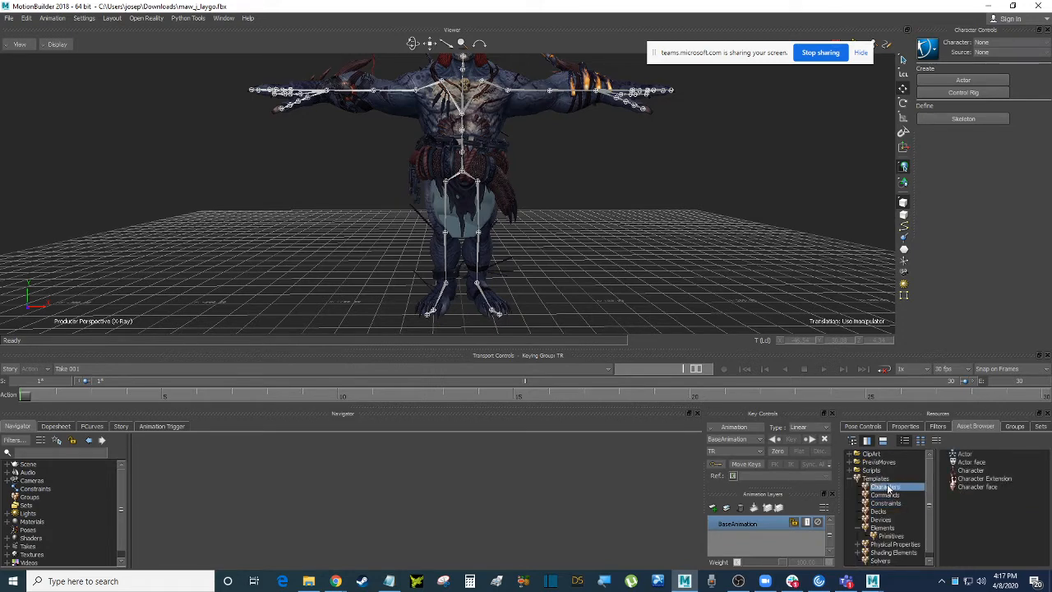
{"action": "scroll", "coordinate": [590, 231], "scroll_direction": "up", "scroll_amount": 5}
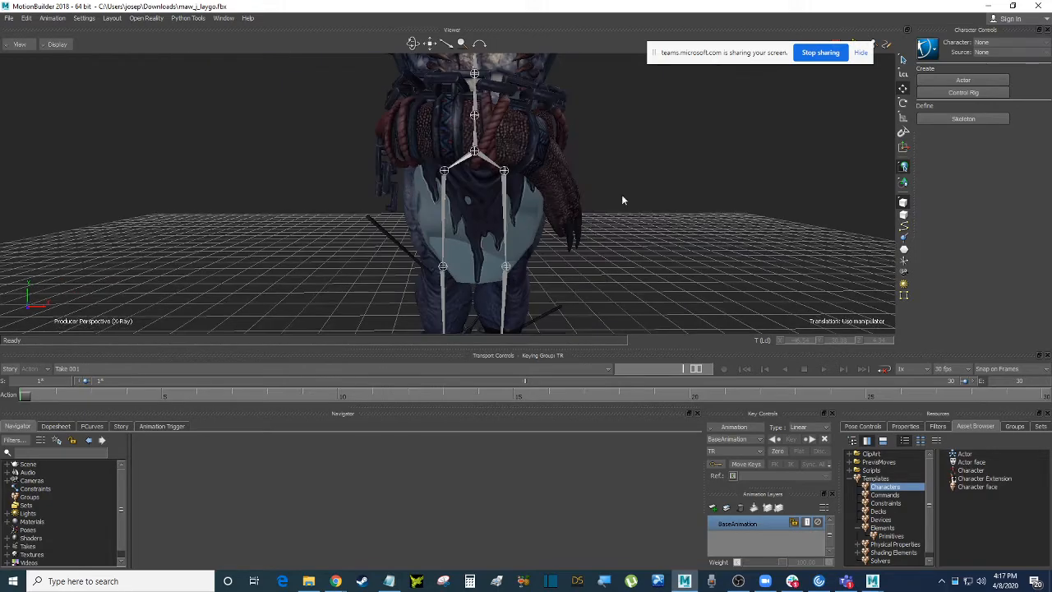
{"action": "left_click_drag", "start_coordinate": [622, 200], "coordinate": [643, 211], "text": "ctrl+shift"}
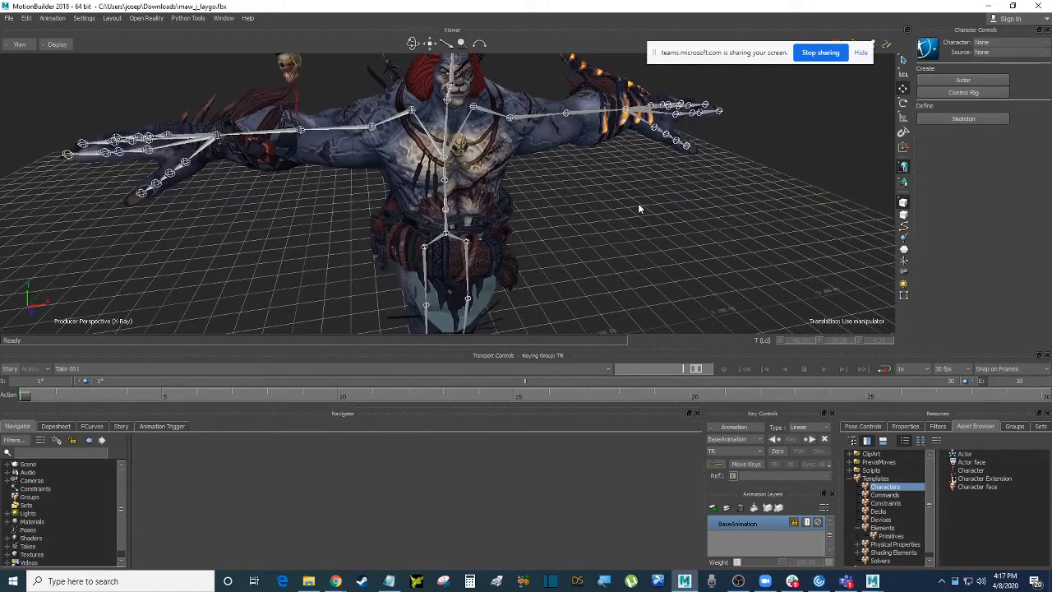
{"action": "left_click", "coordinate": [972, 470]}
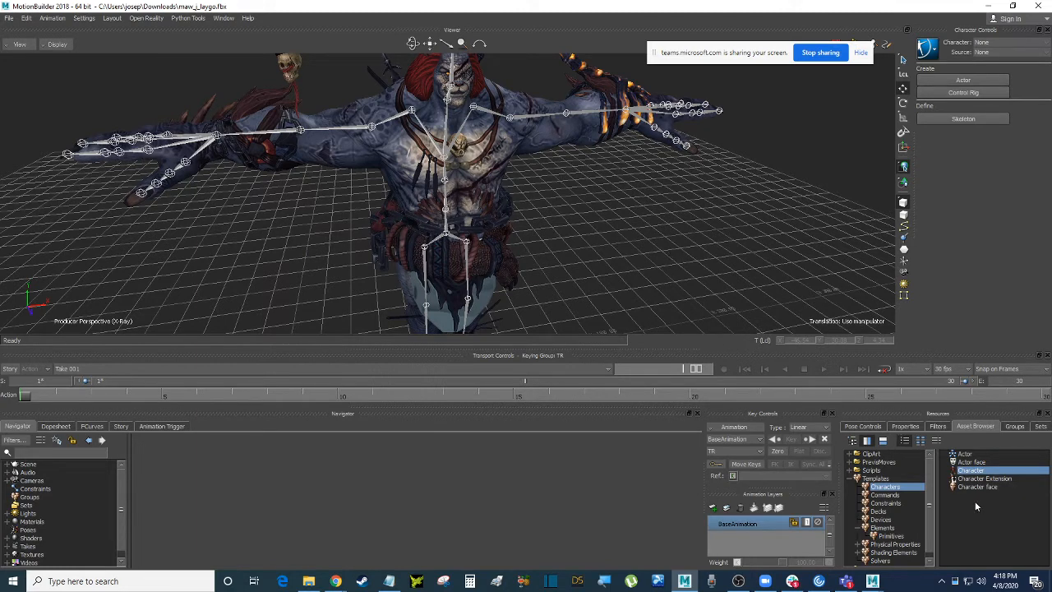
{"action": "left_click", "coordinate": [887, 485]}
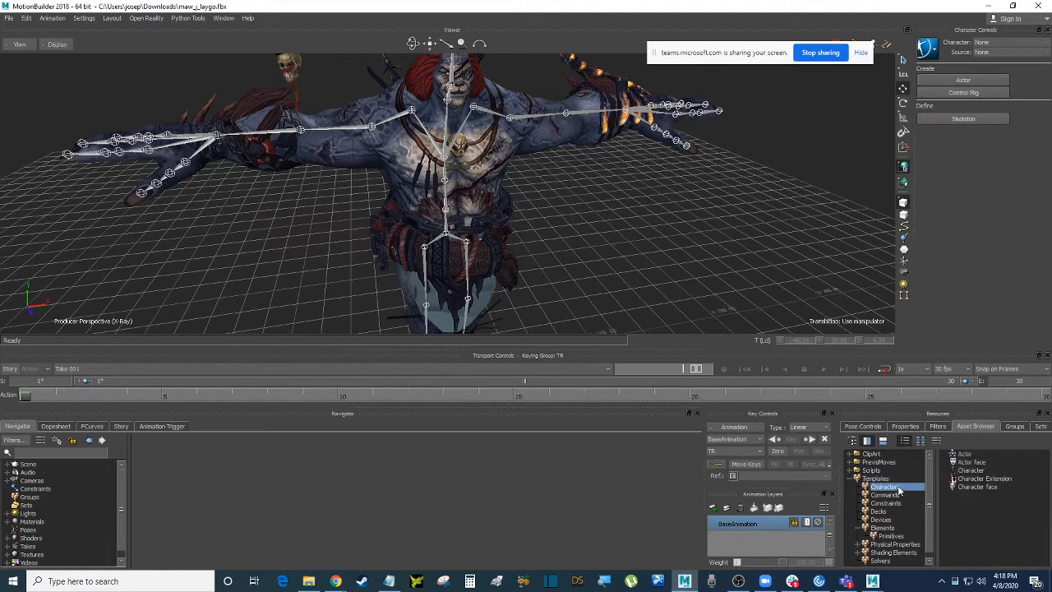
{"action": "left_click", "coordinate": [973, 471]}
{"action": "left_click_drag", "start_coordinate": [976, 474], "coordinate": [466, 244]}
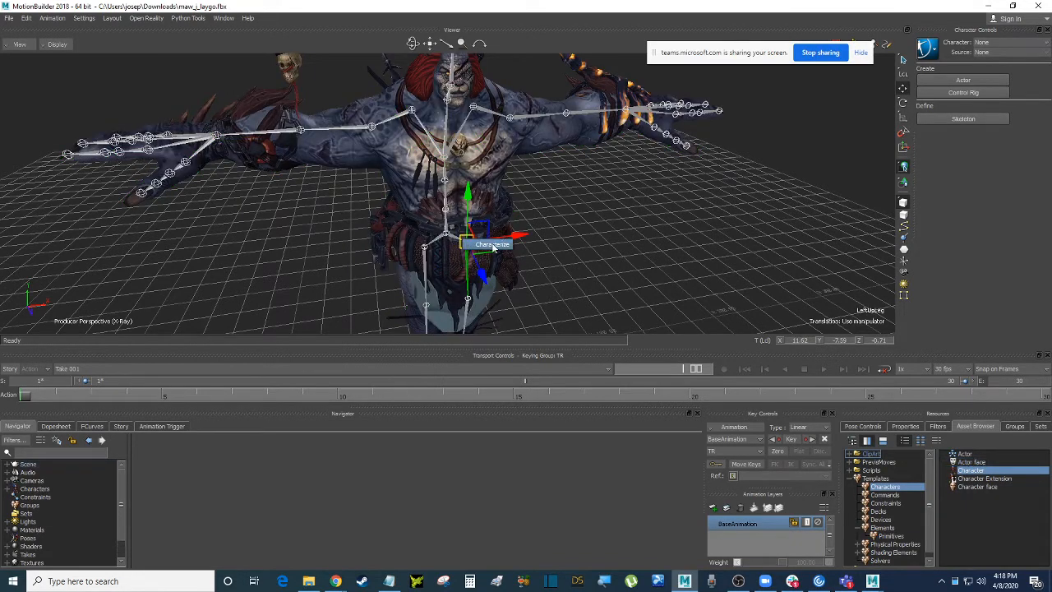
{"action": "left_click", "coordinate": [496, 325]}
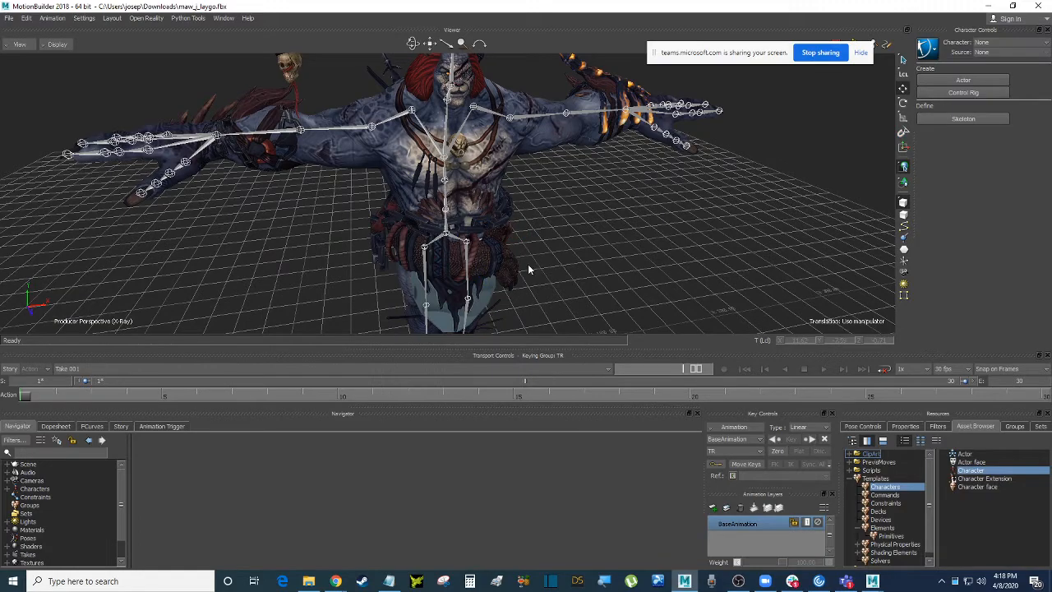
Step: Create a group from the selected MAW model and name it mesh
{"action": "left_click_drag", "start_coordinate": [601, 235], "coordinate": [702, 247], "text": "ctrl"}
{"action": "left_click", "coordinate": [1014, 426]}
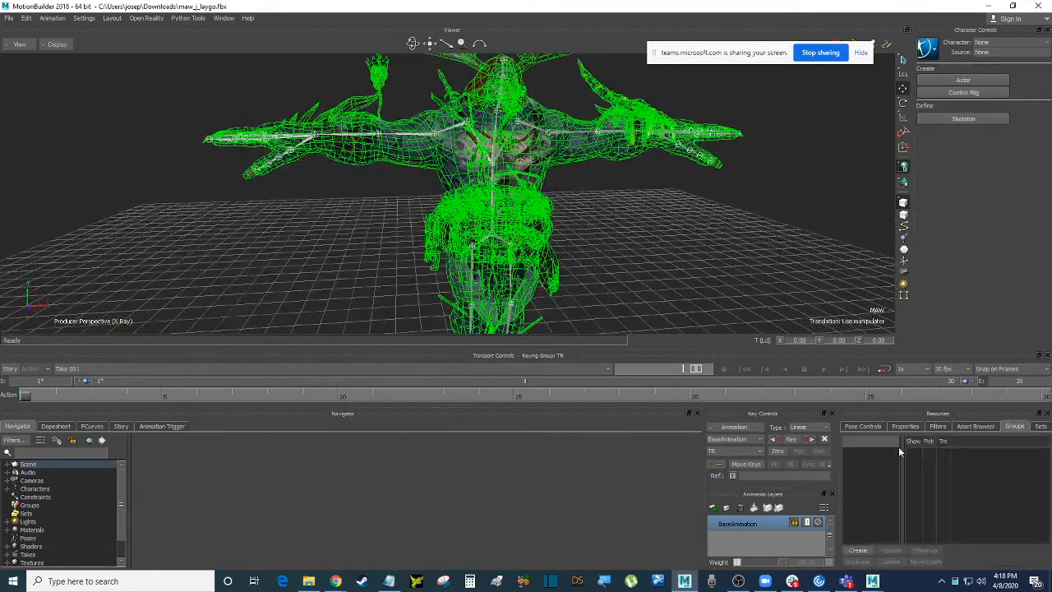
{"action": "double_click", "coordinate": [866, 455]}
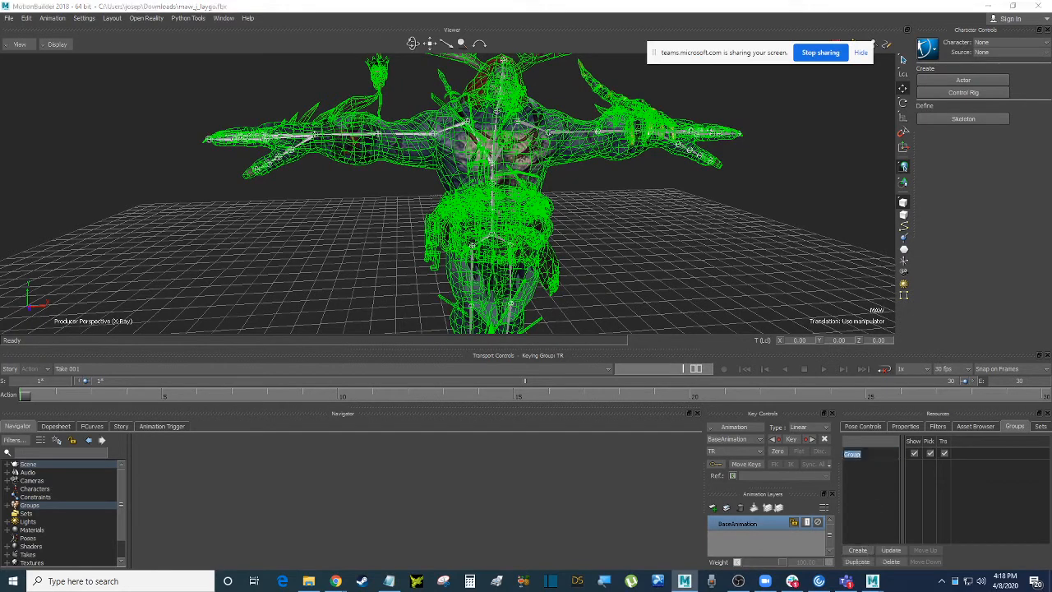
{"action": "type", "text": "mesh"}
{"action": "key", "text": "Return"}
Step: Disable picking and transforming for the mesh group, then check that a leg joint can be selected through the mesh
{"action": "left_click", "coordinate": [931, 454]}
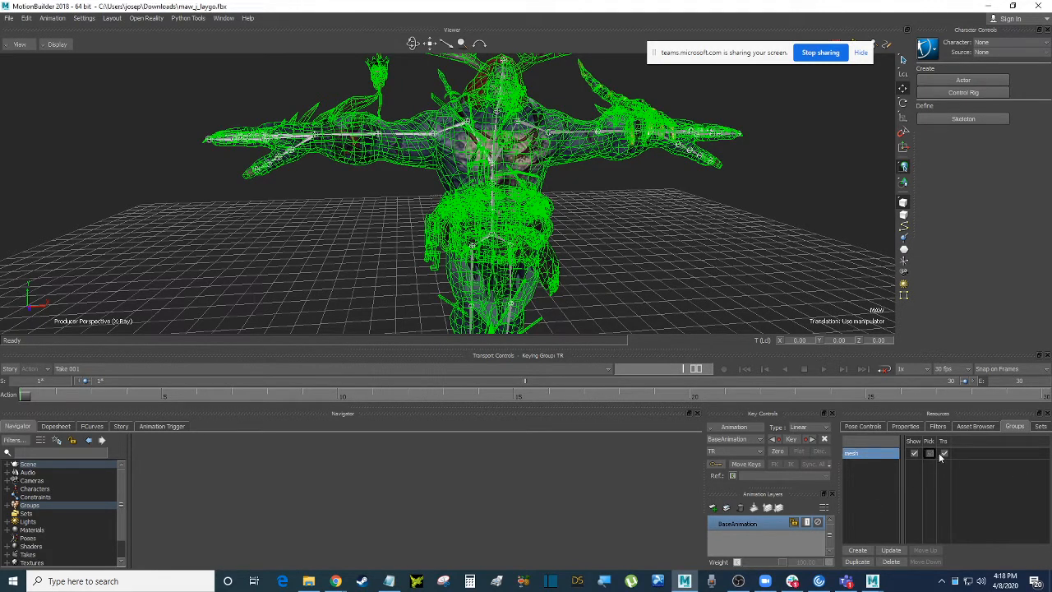
{"action": "left_click", "coordinate": [944, 453]}
{"action": "left_click_drag", "start_coordinate": [605, 244], "coordinate": [564, 232], "text": "ctrl"}
{"action": "left_click", "coordinate": [564, 232]}
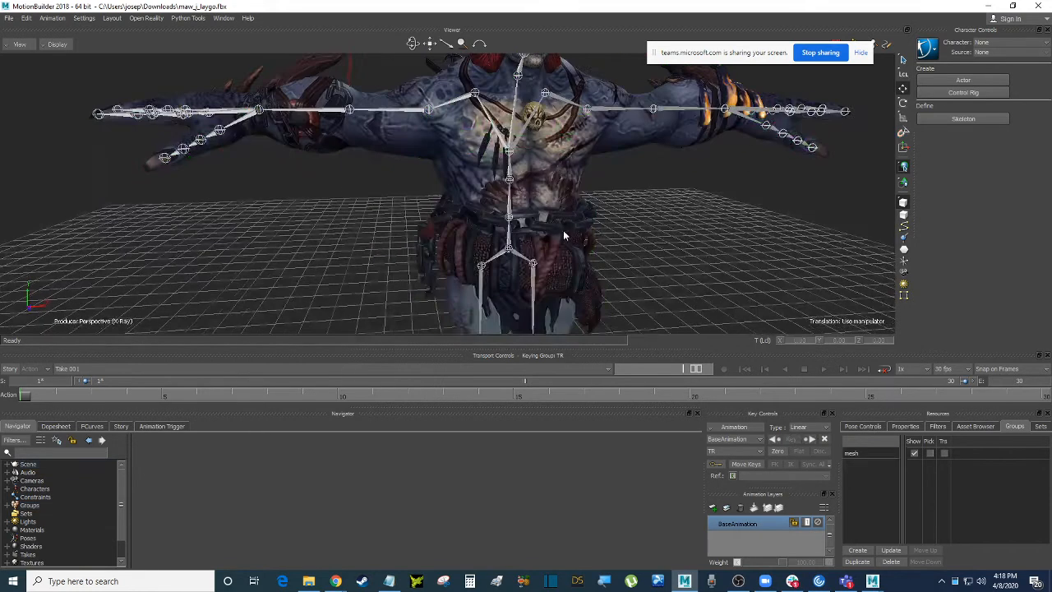
{"action": "left_click", "coordinate": [533, 264]}
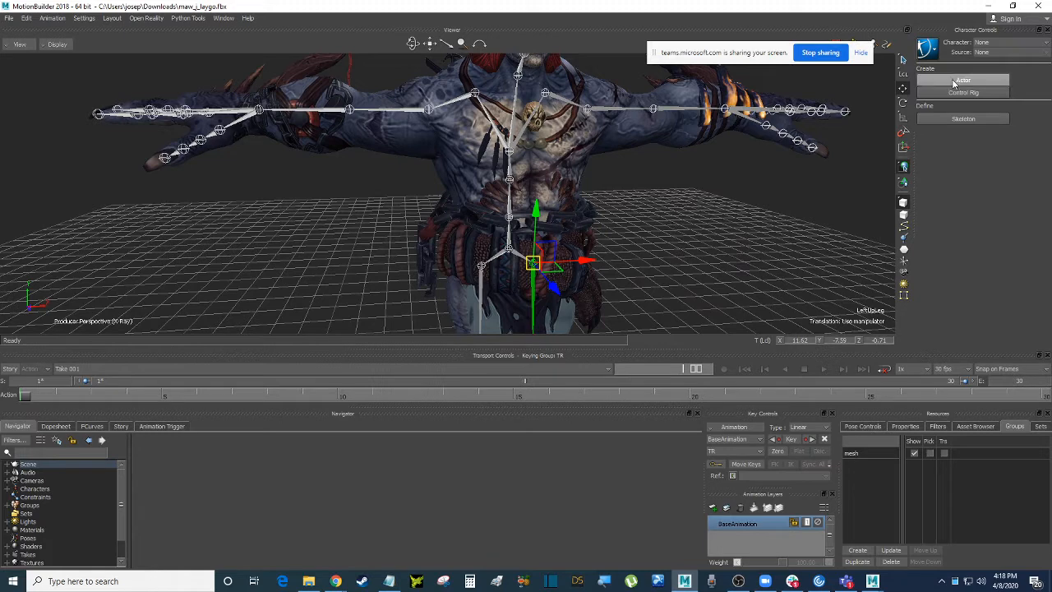
Step: Make Character the current character, display its definition, and return to the asset templates
{"action": "left_click", "coordinate": [999, 41]}
{"action": "left_click", "coordinate": [990, 61]}
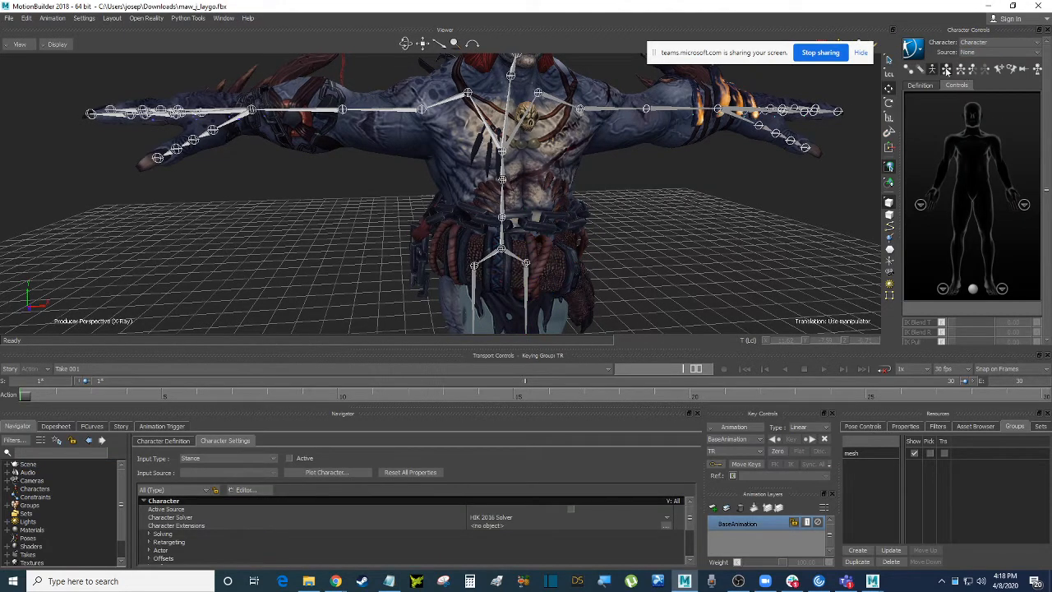
{"action": "left_click", "coordinate": [922, 85]}
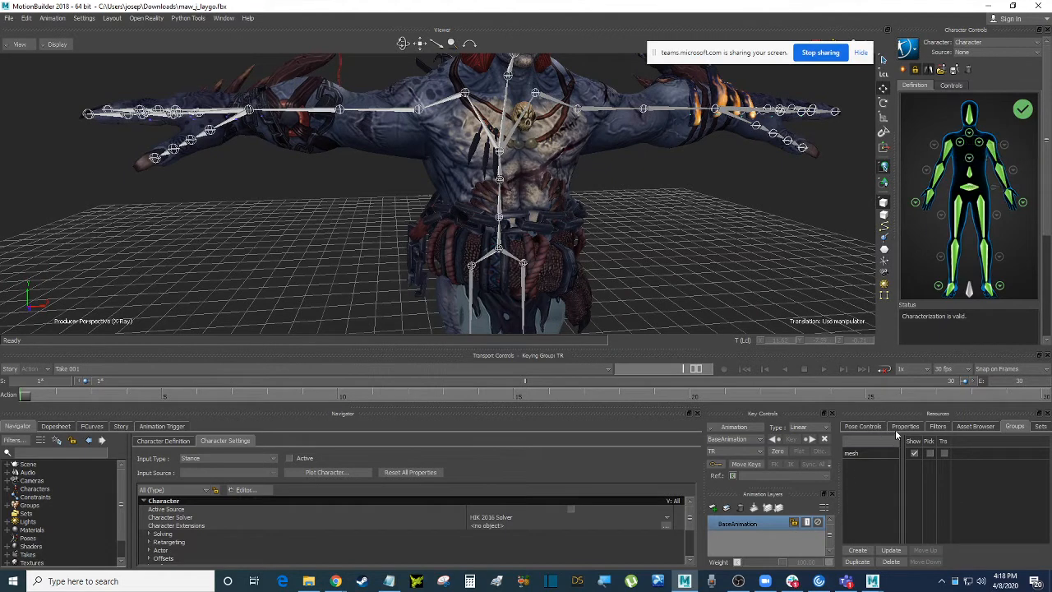
{"action": "left_click", "coordinate": [975, 427]}
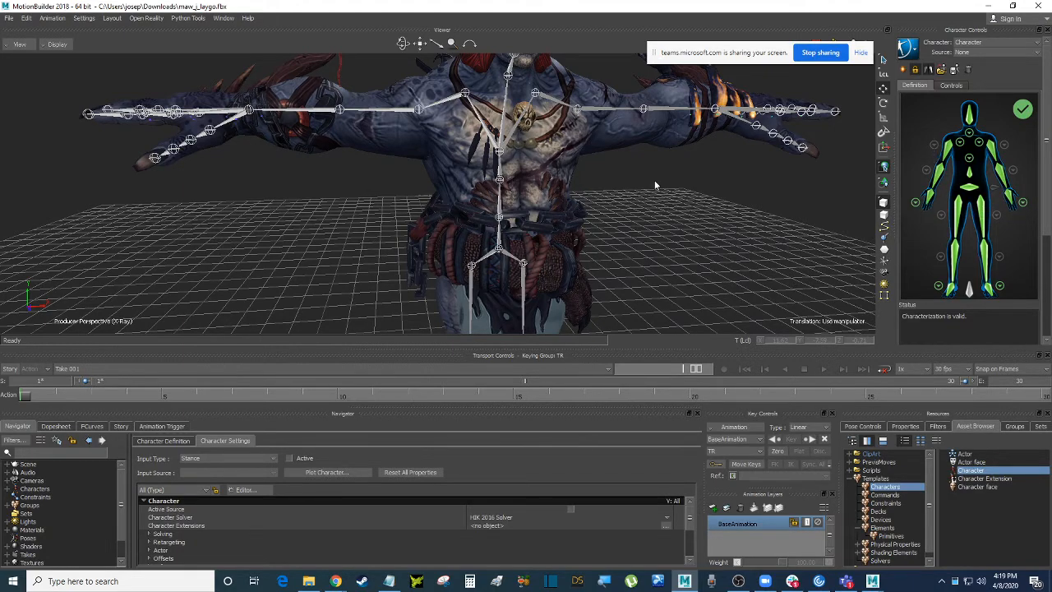
{"action": "left_click_drag", "start_coordinate": [706, 181], "coordinate": [642, 235], "text": "alt"}
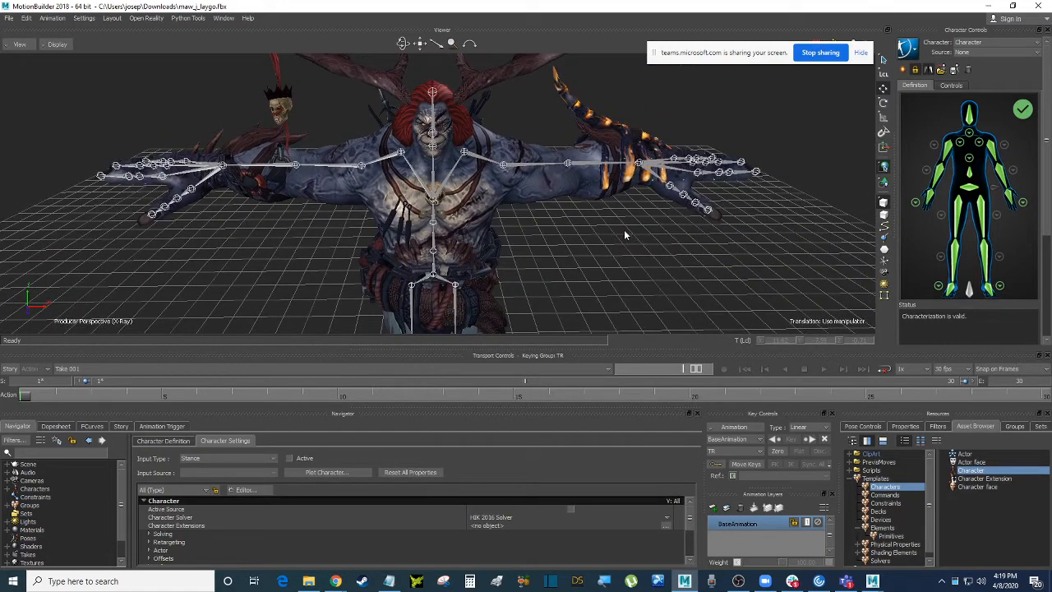
{"action": "left_click_drag", "start_coordinate": [621, 234], "coordinate": [660, 216], "text": "alt"}
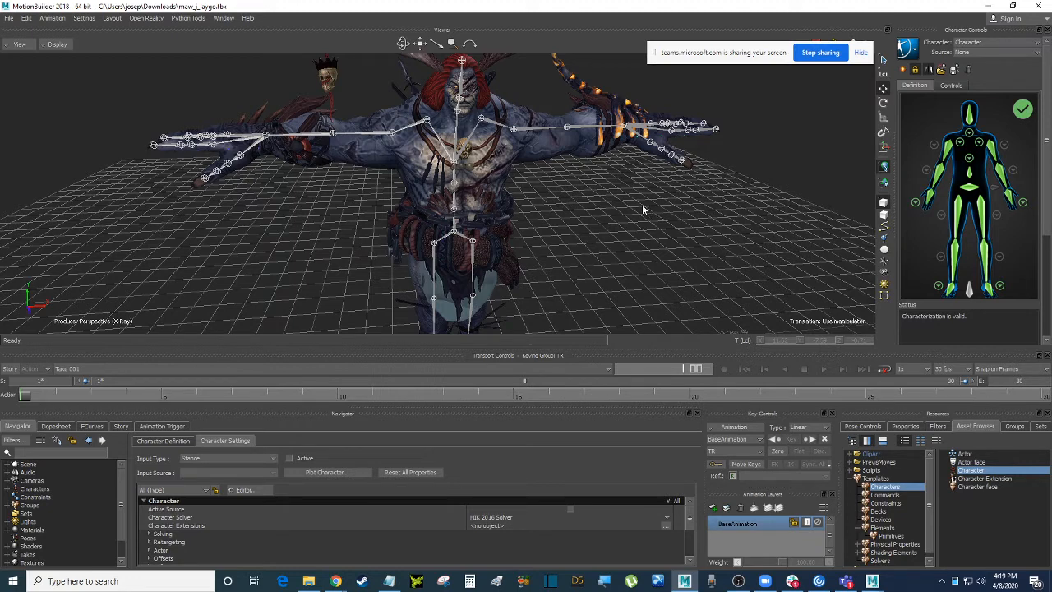
{"action": "left_click_drag", "start_coordinate": [642, 204], "coordinate": [662, 242], "text": "shift"}
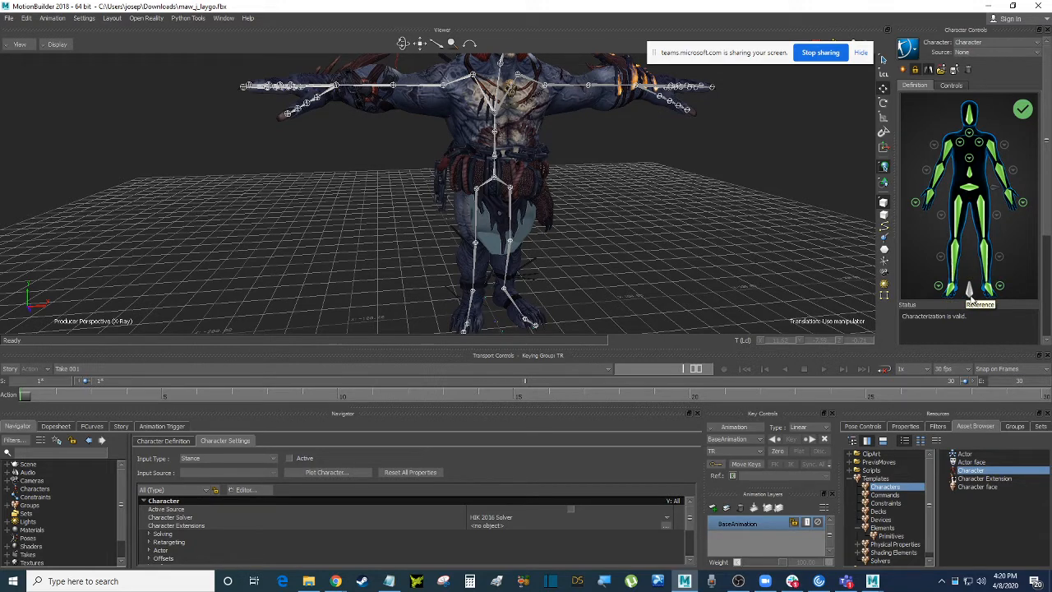
{"action": "left_click_drag", "start_coordinate": [660, 205], "coordinate": [678, 228], "text": "shift"}
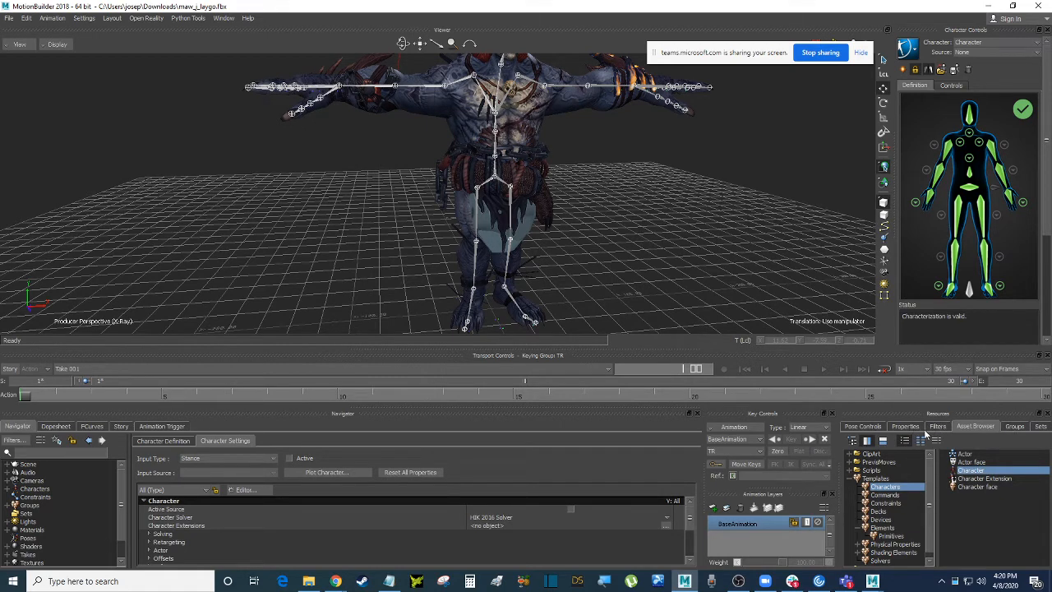
Step: Examine the skeleton hierarchy in the schematic view and check the separate MAW node against the model
{"action": "key", "text": "ctrl+w"}
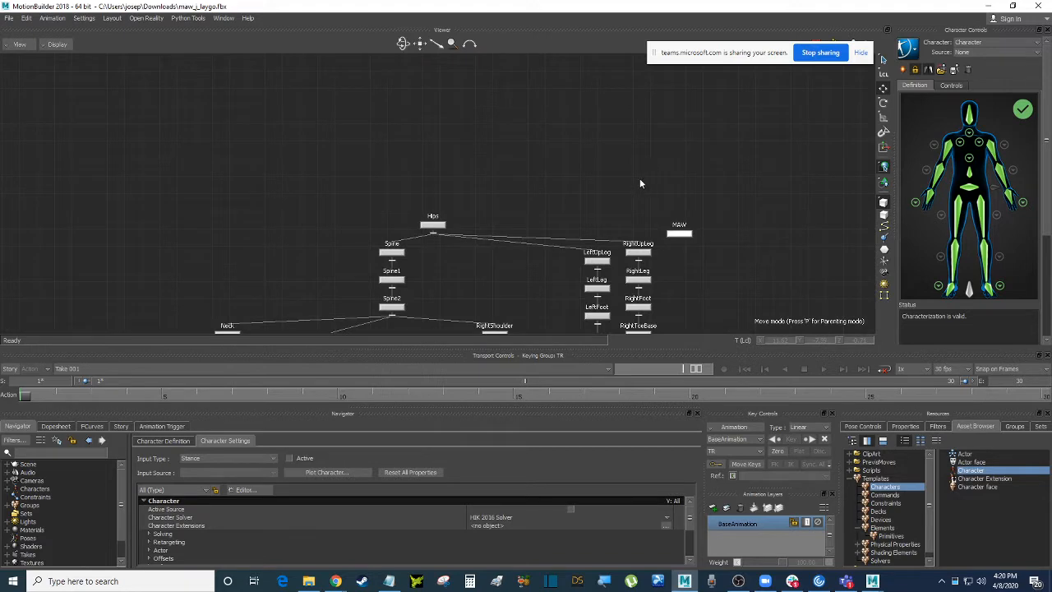
{"action": "left_click_drag", "start_coordinate": [577, 187], "coordinate": [628, 153], "text": "shift"}
{"action": "left_click", "coordinate": [681, 144]}
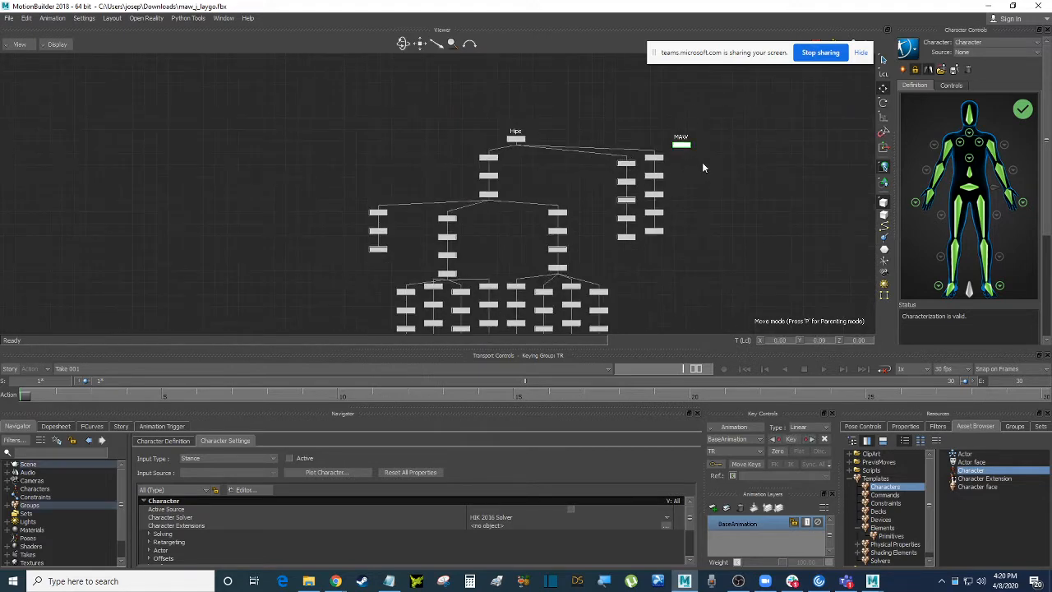
{"action": "key", "text": "ctrl+e"}
{"action": "key", "text": "ctrl+w"}
{"action": "left_click", "coordinate": [747, 194]}
Step: Rename the character in the scene's Characters list as MAW
{"action": "left_click", "coordinate": [41, 489]}
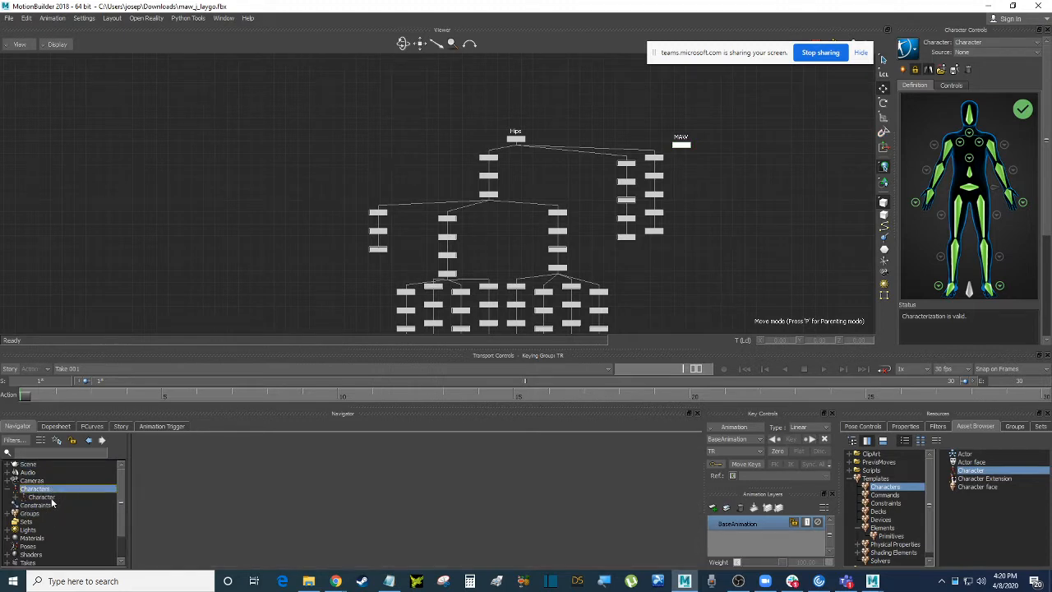
{"action": "left_click", "coordinate": [52, 497]}
{"action": "right_click", "coordinate": [54, 498]}
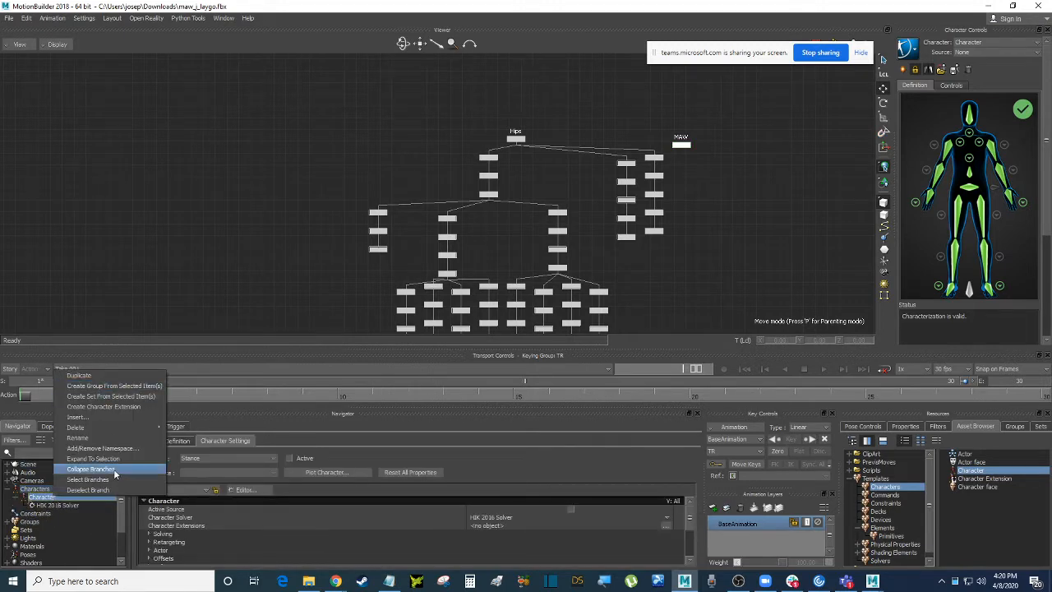
{"action": "left_click", "coordinate": [78, 437]}
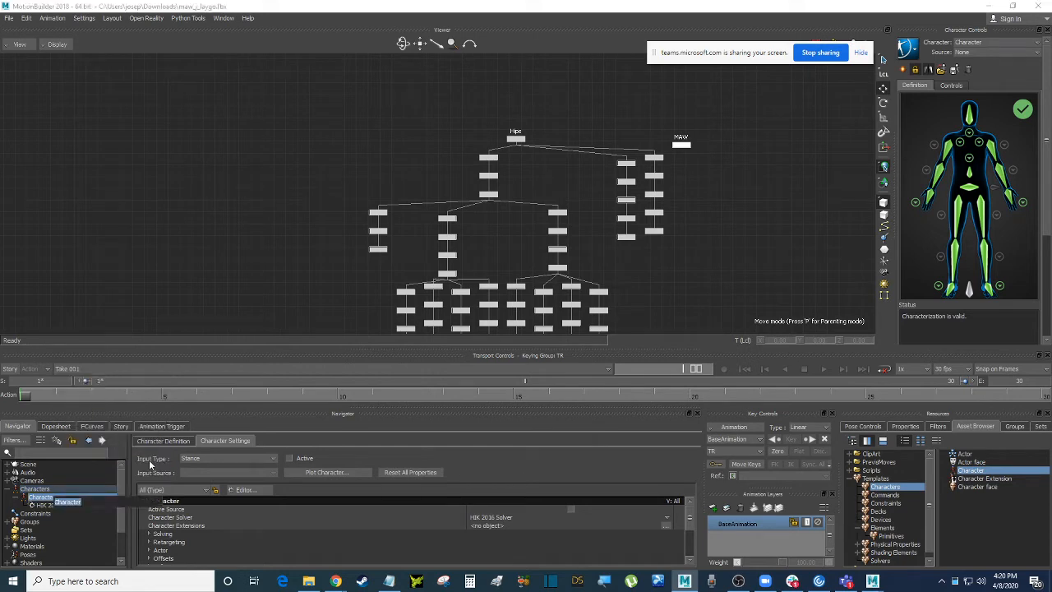
{"action": "type", "text": "MAW"}
{"action": "key", "text": "Return"}
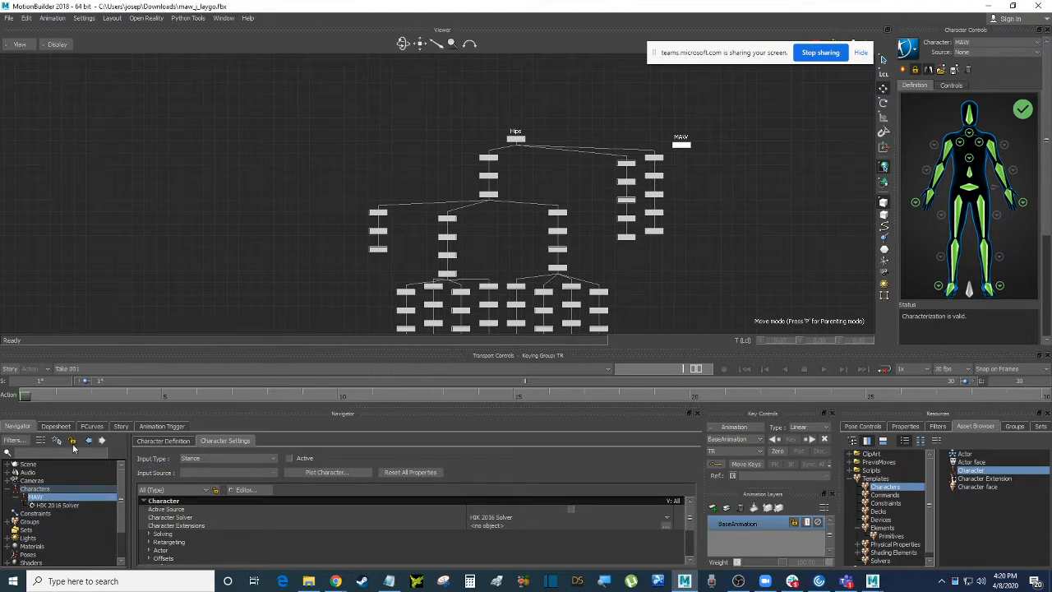
Step: Add a Marker element to the schematic and place its node directly above the Hips node
{"action": "left_click_drag", "start_coordinate": [746, 164], "coordinate": [752, 187], "text": "shift"}
{"action": "scroll", "coordinate": [770, 185], "scroll_direction": "up", "scroll_amount": 2}
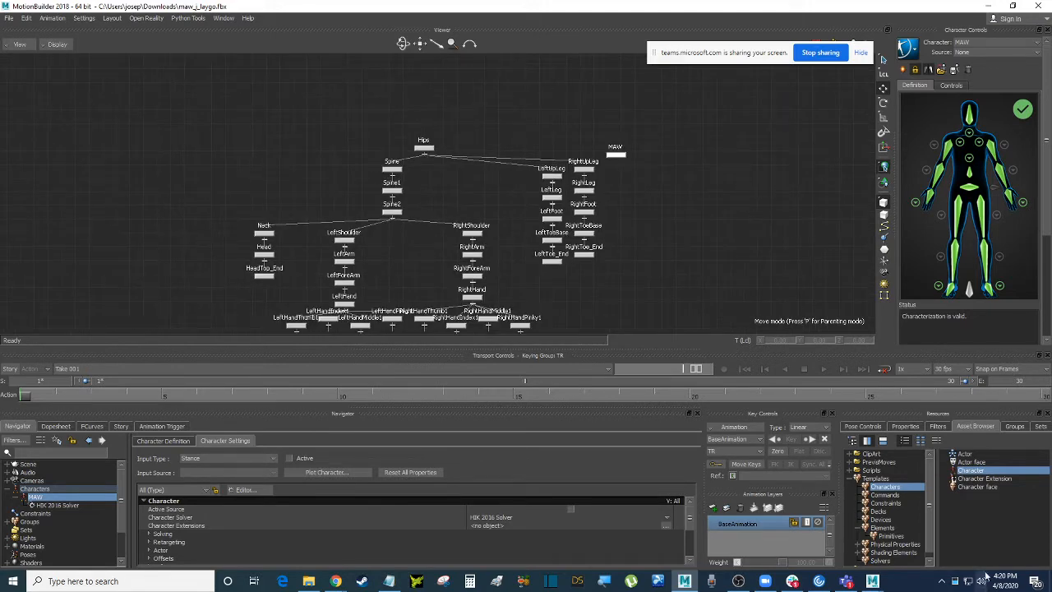
{"action": "scroll", "coordinate": [901, 526], "scroll_direction": "down", "scroll_amount": 1}
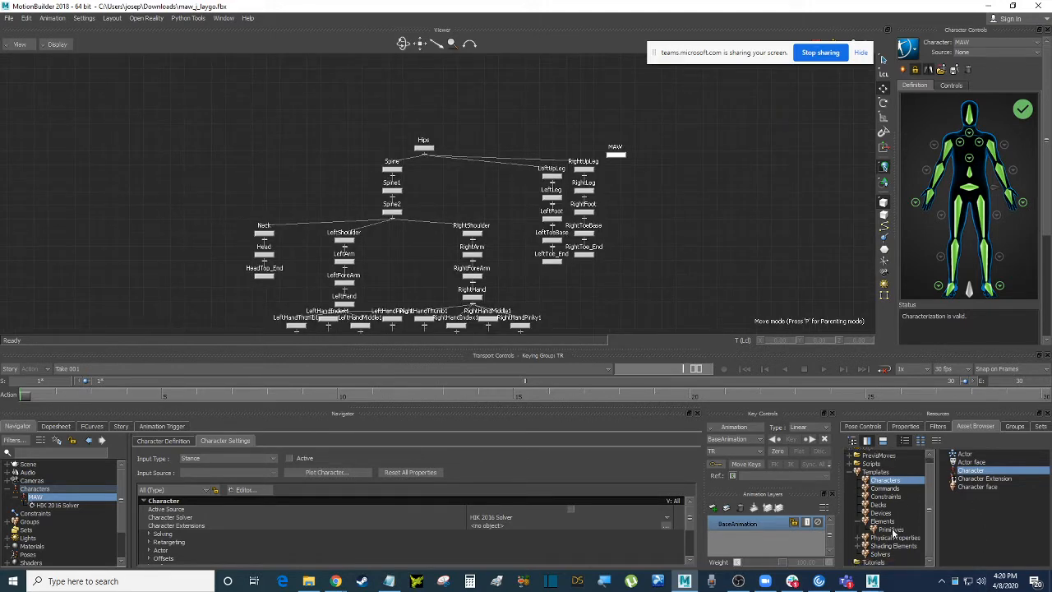
{"action": "left_click", "coordinate": [893, 530]}
{"action": "left_click", "coordinate": [893, 522]}
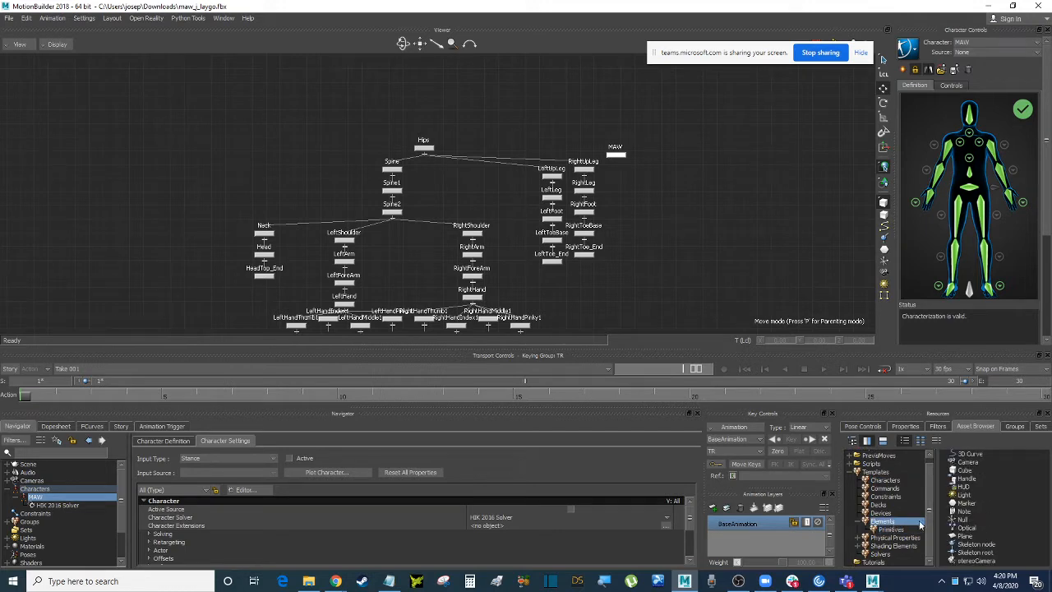
{"action": "left_click", "coordinate": [975, 504]}
{"action": "mouse_move", "coordinate": [975, 509]}
{"action": "left_mouse_down"}
{"action": "mouse_move", "coordinate": [418, 85]}
{"action": "mouse_move", "coordinate": [427, 121]}
{"action": "left_mouse_up"}
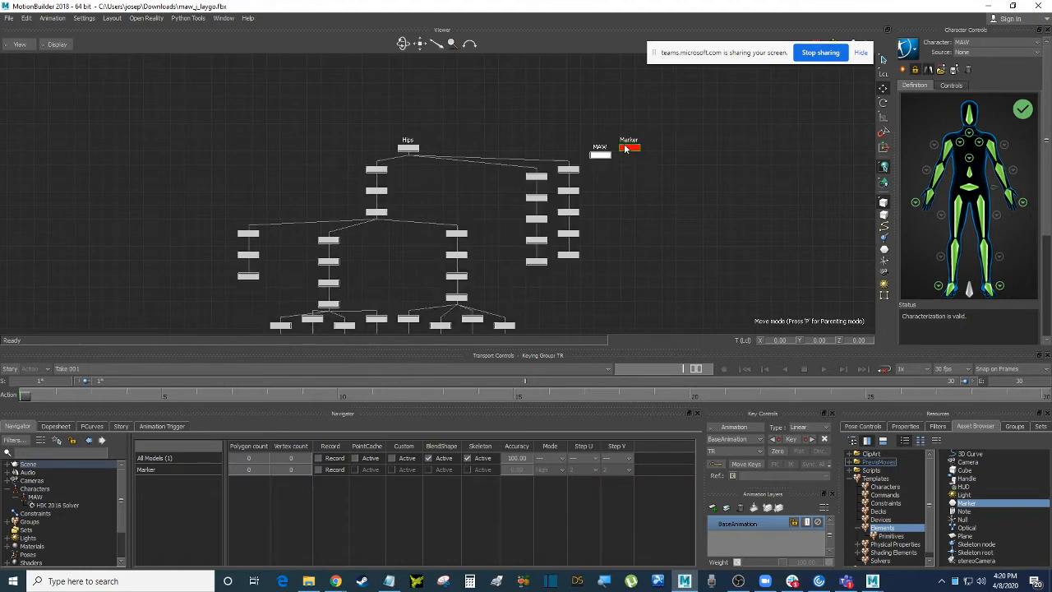
{"action": "mouse_move", "coordinate": [627, 150]}
{"action": "left_mouse_down"}
{"action": "mouse_move", "coordinate": [402, 112]}
{"action": "mouse_move", "coordinate": [408, 121]}
{"action": "left_mouse_up"}
Step: Rename the marker node above Hips as ref_Node
{"action": "right_click", "coordinate": [414, 122]}
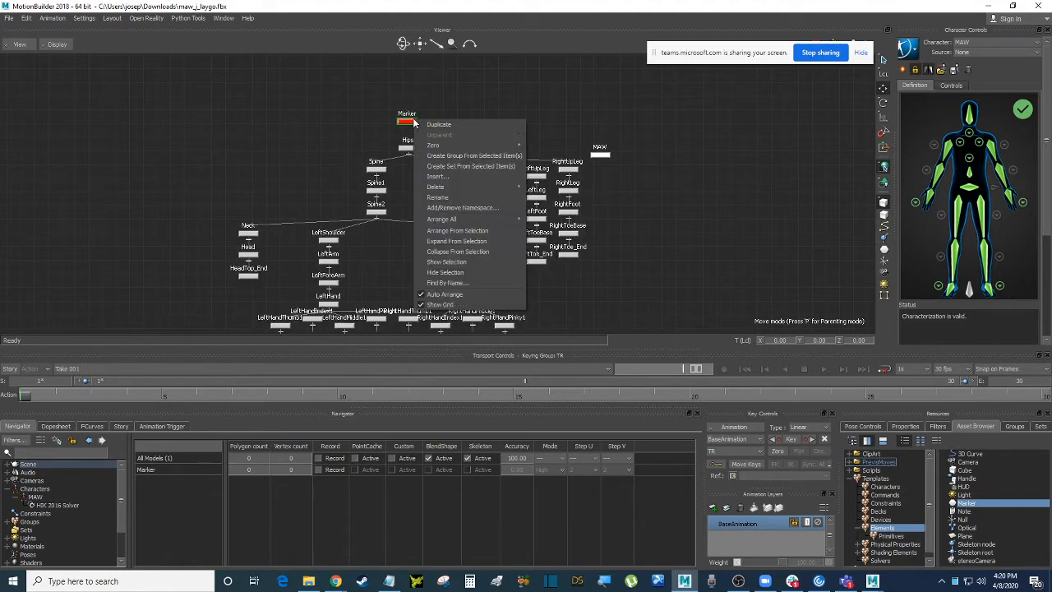
{"action": "left_click", "coordinate": [460, 197]}
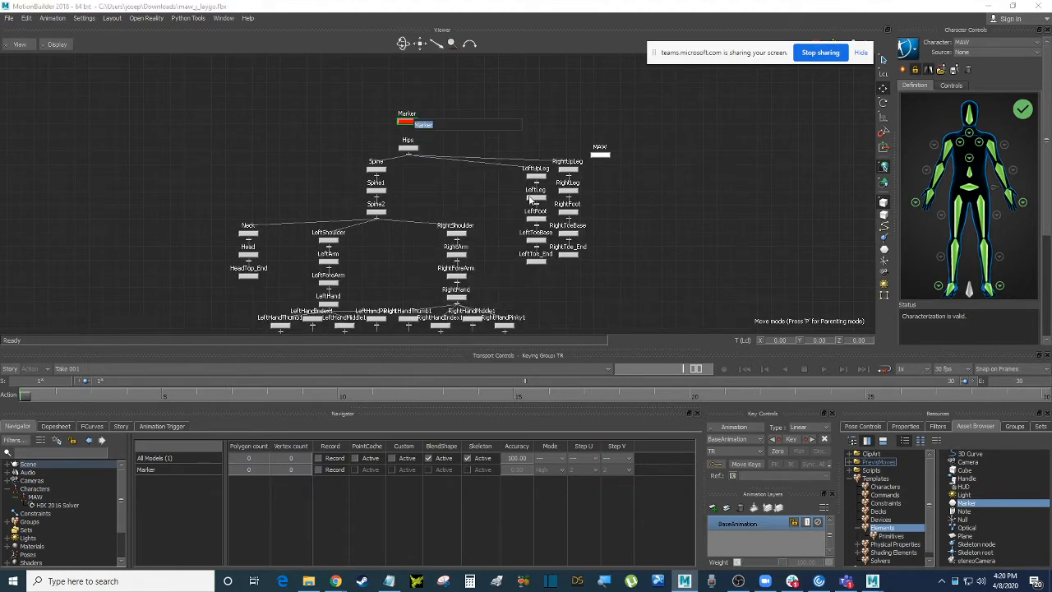
{"action": "key", "text": "BackSpace"}
{"action": "type", "text": "ode"}
{"action": "key", "text": "Return"}
Step: Turn off Auto Arrange in the schematic and place ref_Node directly above the Hips node
{"action": "right_click", "coordinate": [712, 179]}
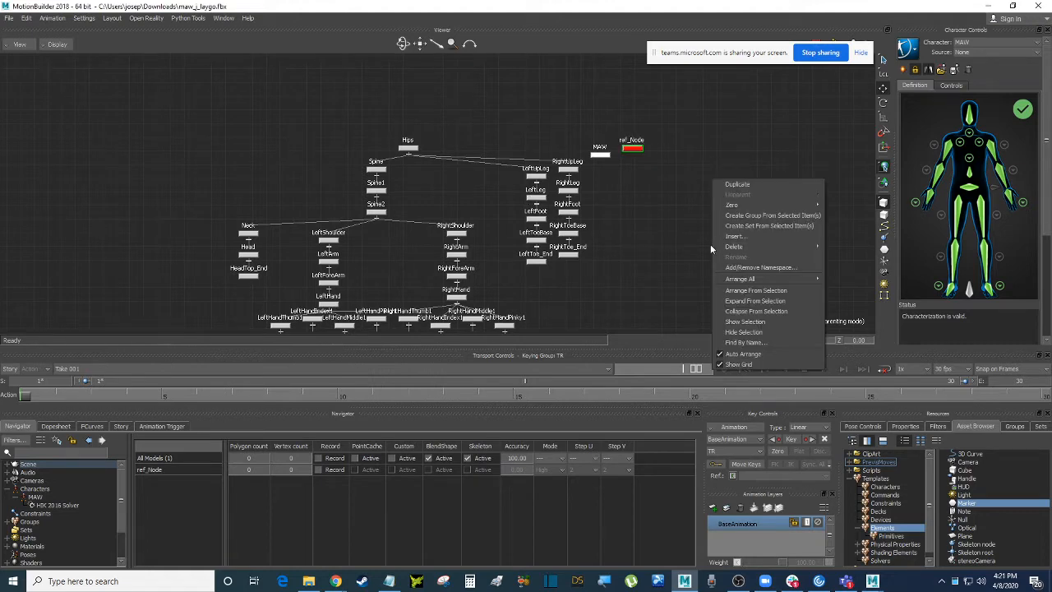
{"action": "left_click", "coordinate": [748, 357]}
{"action": "left_click_drag", "start_coordinate": [619, 148], "coordinate": [402, 120]}
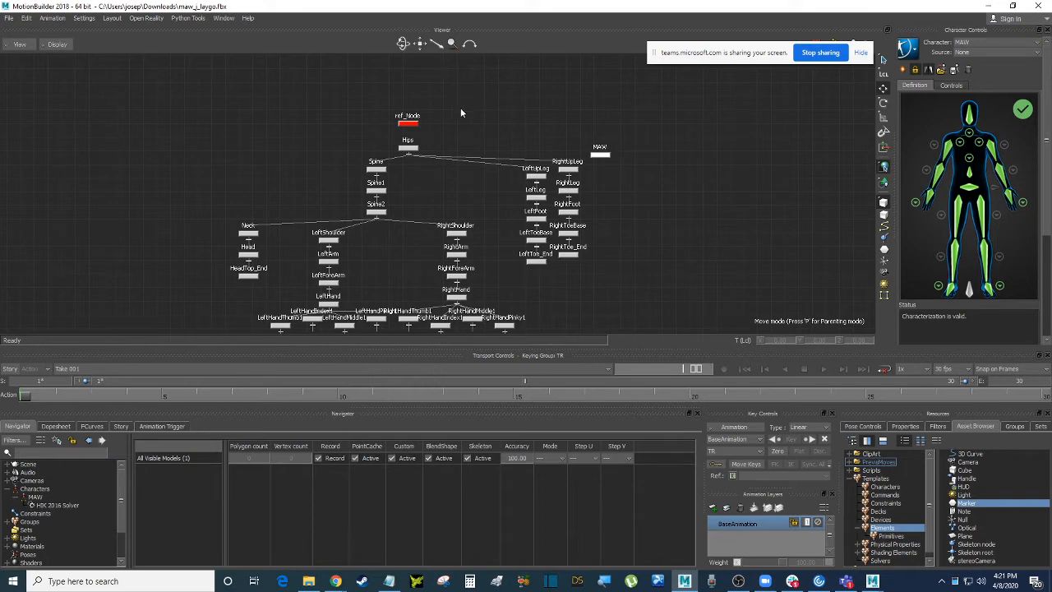
{"action": "left_click_drag", "start_coordinate": [494, 119], "coordinate": [497, 116], "text": "shift"}
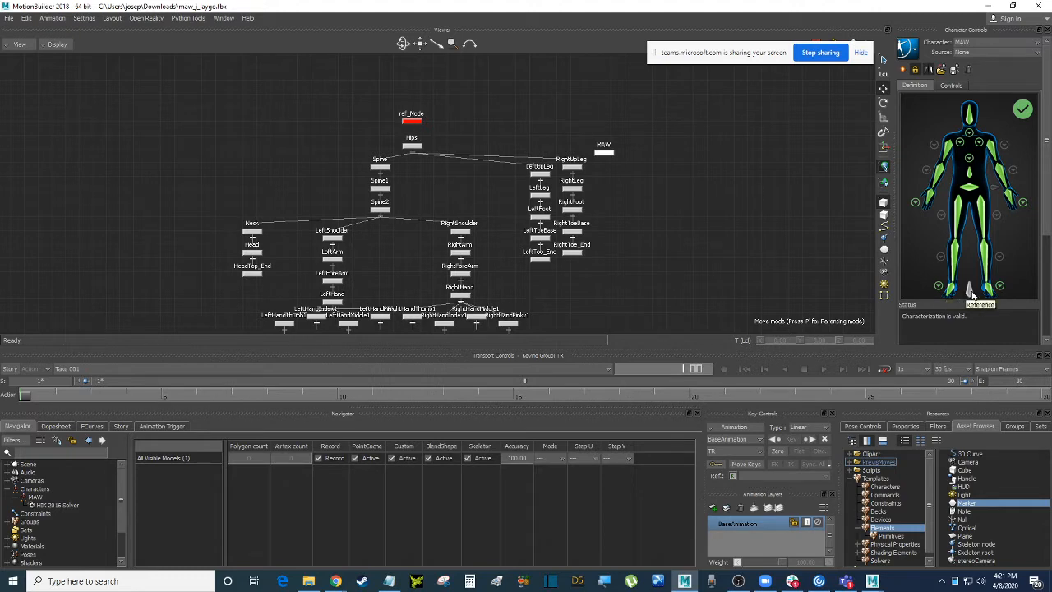
Step: Parent the Hips node to ref_Node, then select ref_Node and return to the 3D perspective view
{"action": "left_click", "coordinate": [415, 146]}
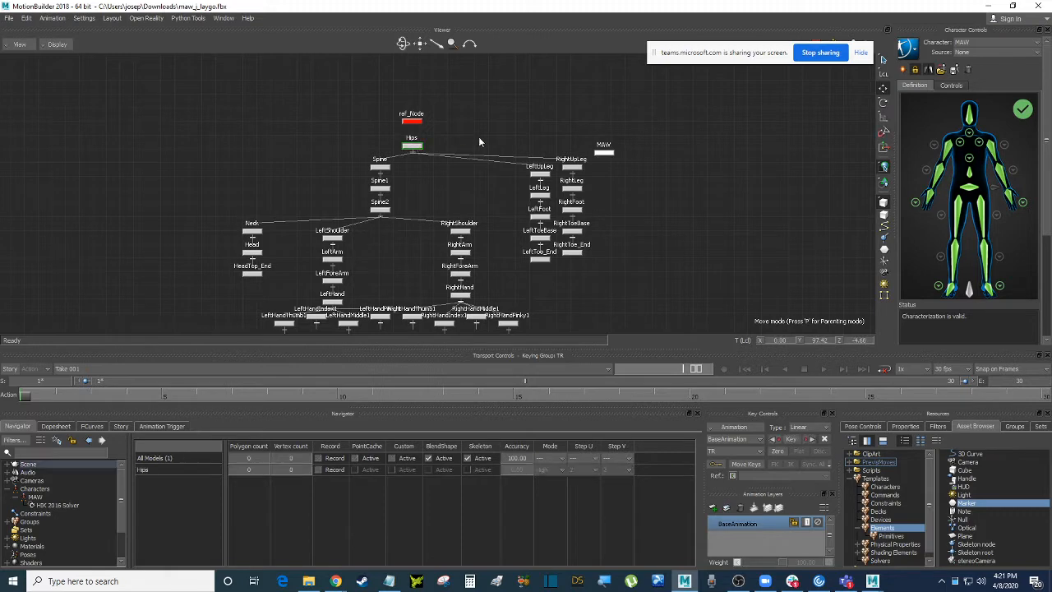
{"action": "right_click", "coordinate": [421, 122]}
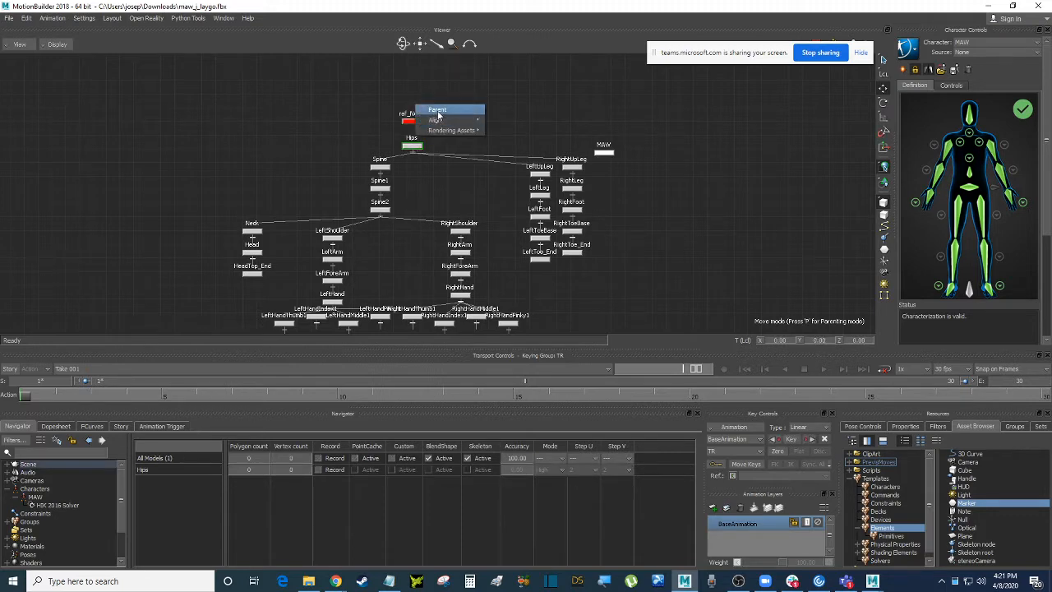
{"action": "left_click", "coordinate": [437, 110]}
{"action": "left_click", "coordinate": [413, 119]}
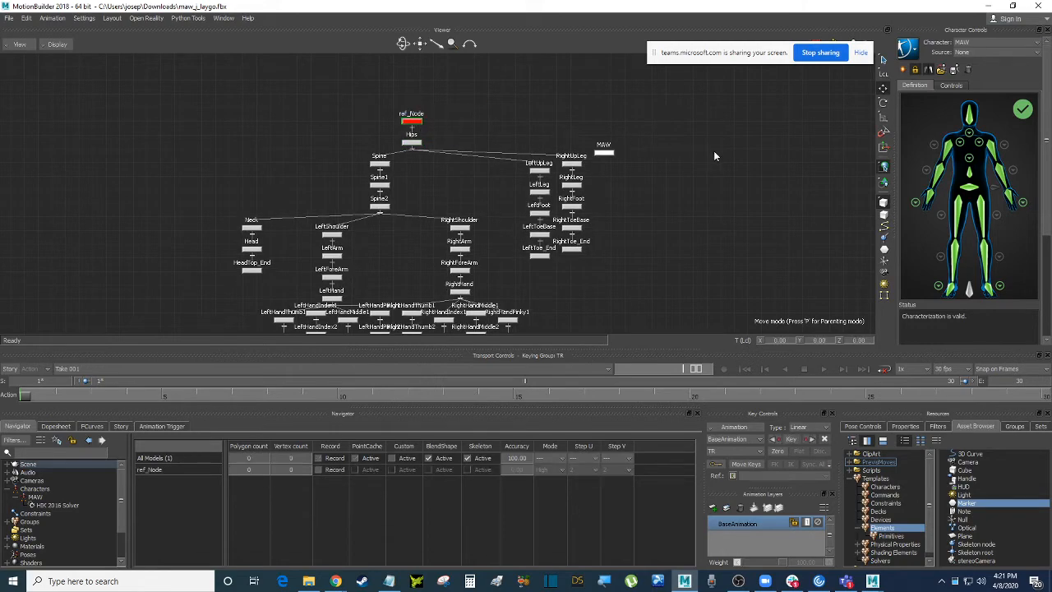
{"action": "key", "text": "ctrl+e"}
{"action": "left_click_drag", "start_coordinate": [681, 204], "coordinate": [691, 191], "text": "ctrl+shift"}
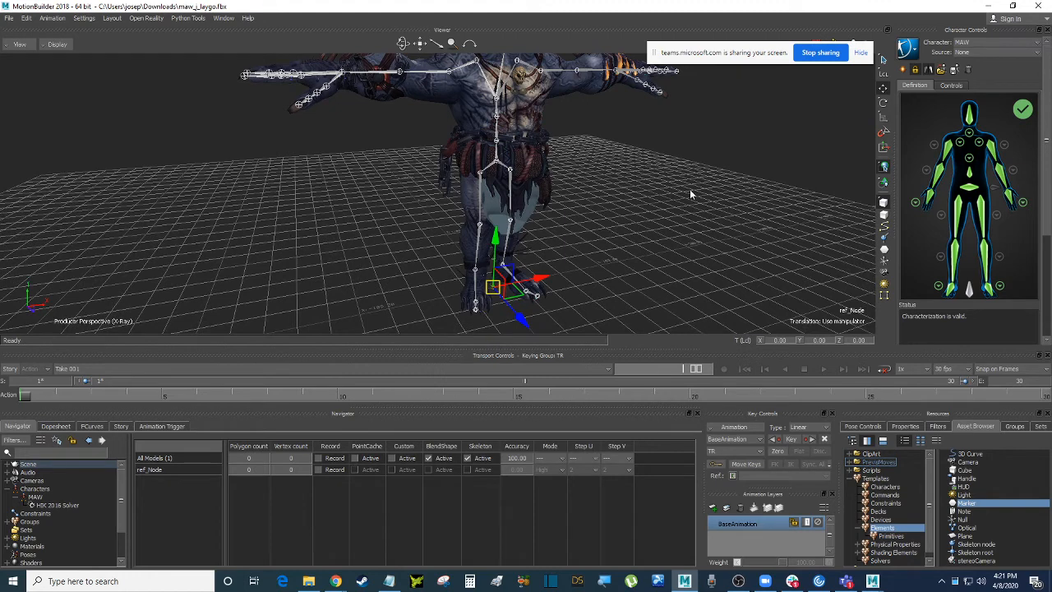
Step: Try translating ref_Node to test that the whole skeleton follows it, and undo the move
{"action": "key", "text": "r"}
{"action": "key", "text": "t"}
{"action": "mouse_move", "coordinate": [703, 227]}
{"action": "left_mouse_down", "text": "ctrl+shift"}
{"action": "mouse_move", "coordinate": [687, 204]}
{"action": "mouse_move", "coordinate": [691, 225]}
{"action": "left_mouse_up", "text": "ctrl+shift"}
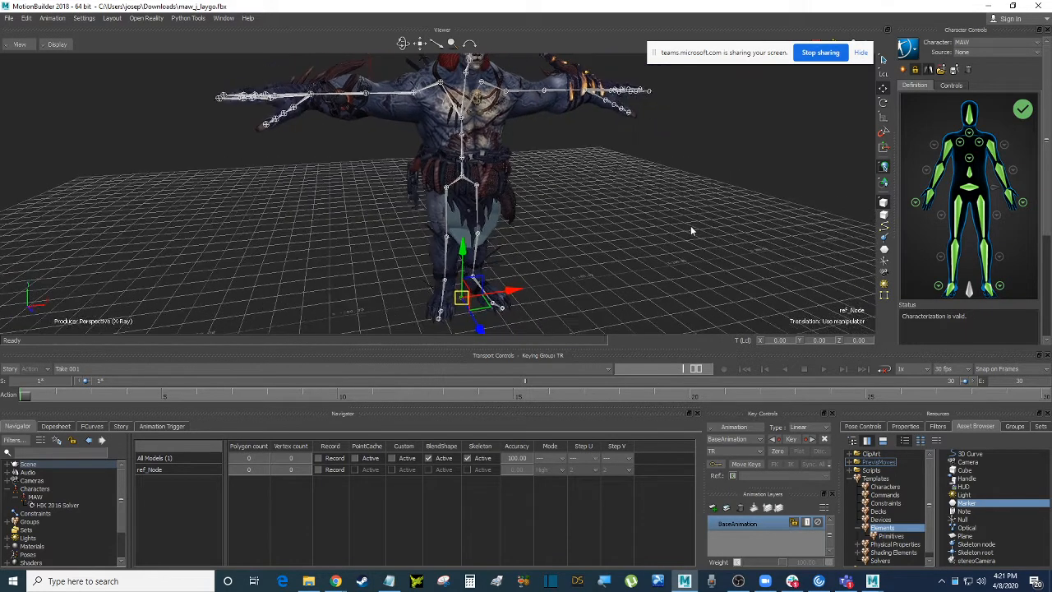
{"action": "mouse_move", "coordinate": [513, 292]}
{"action": "left_mouse_down"}
{"action": "mouse_move", "coordinate": [559, 287]}
{"action": "mouse_move", "coordinate": [432, 304]}
{"action": "mouse_move", "coordinate": [498, 301]}
{"action": "left_mouse_up"}
{"action": "key", "text": "ctrl+z"}
{"action": "left_click_drag", "start_coordinate": [664, 261], "coordinate": [701, 248], "text": "ctrl+shift"}
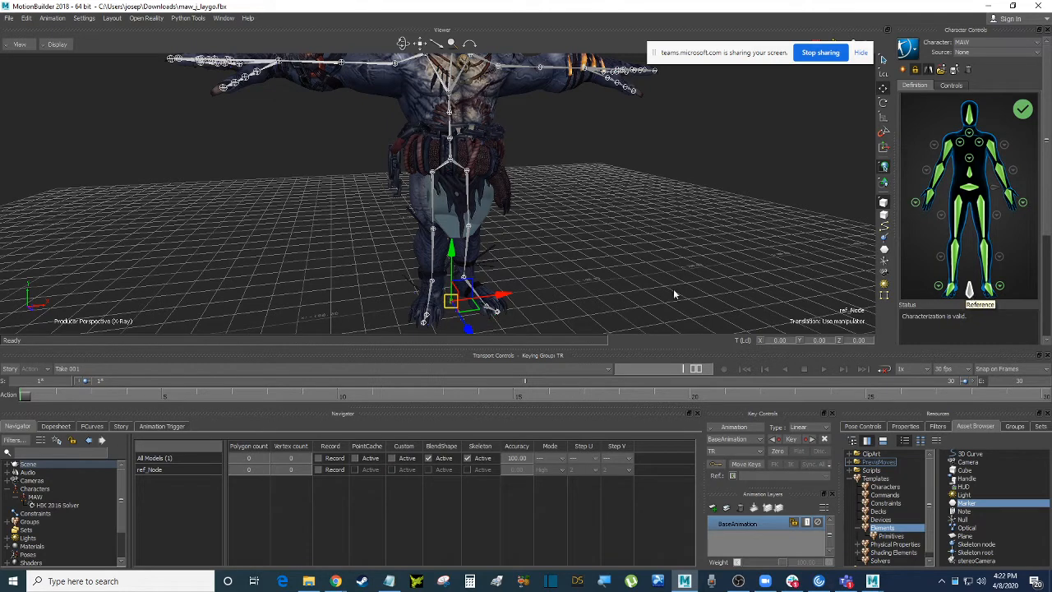
Step: Keep ref_Node selected and unlock the MAW character definition for editing
{"action": "left_click", "coordinate": [454, 305]}
{"action": "left_click", "coordinate": [454, 305]}
{"action": "left_click", "coordinate": [916, 71]}
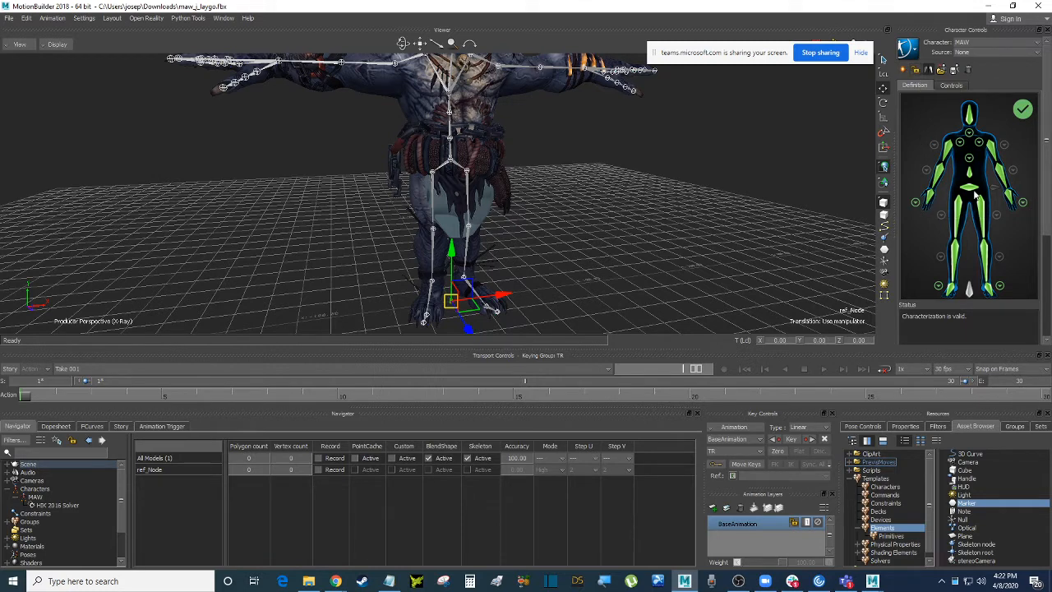
Step: Compare the left-hand finger mapping in the character definition with the model's hand bones
{"action": "left_click", "coordinate": [1025, 205]}
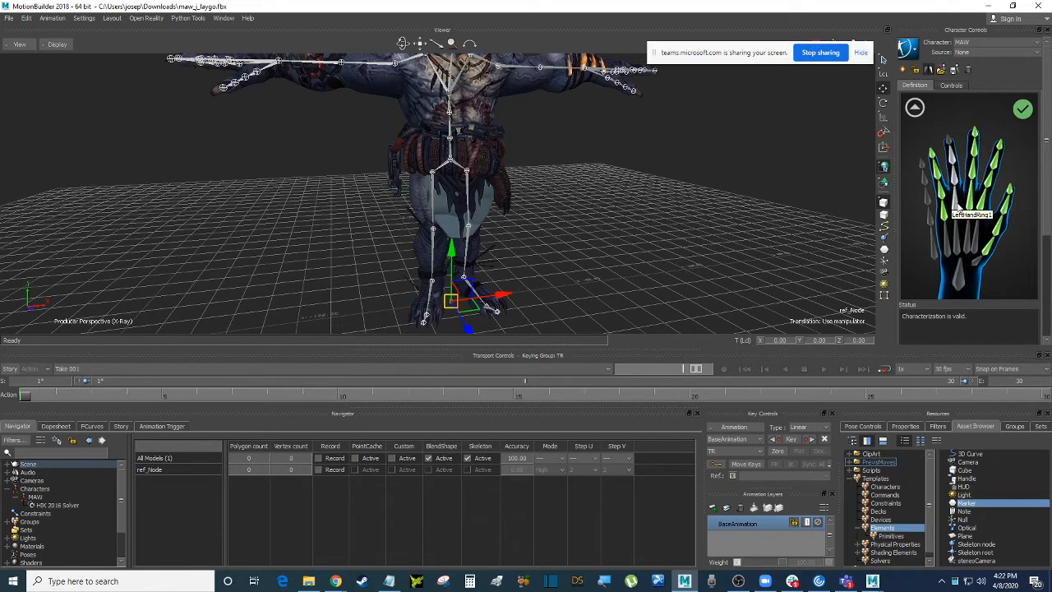
{"action": "left_click_drag", "start_coordinate": [725, 128], "coordinate": [704, 195], "text": "ctrl+shift"}
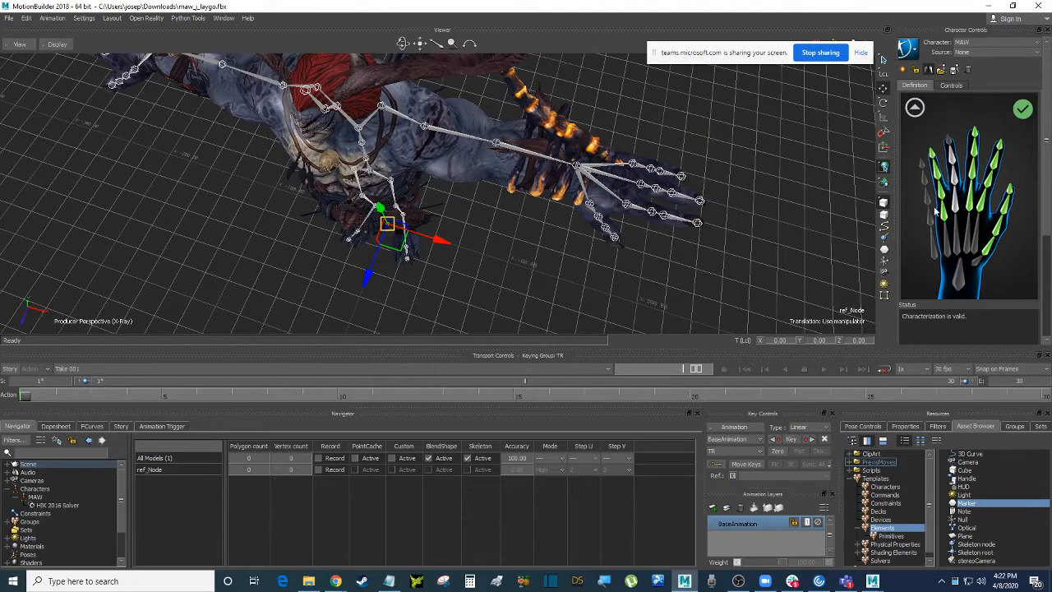
{"action": "left_click", "coordinate": [915, 108]}
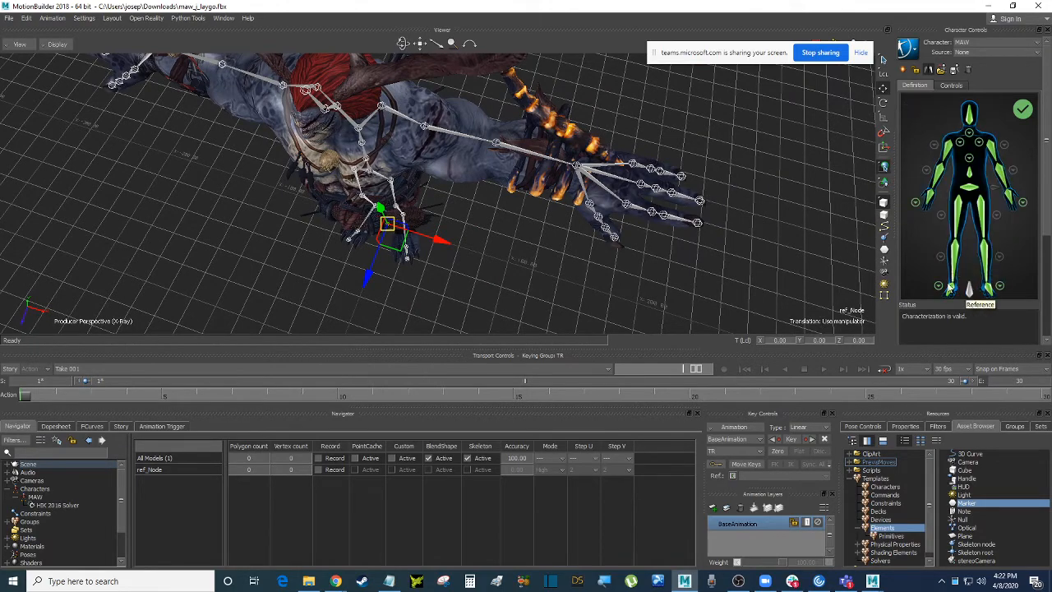
{"action": "left_click_drag", "start_coordinate": [790, 239], "coordinate": [699, 222], "text": "ctrl+shift"}
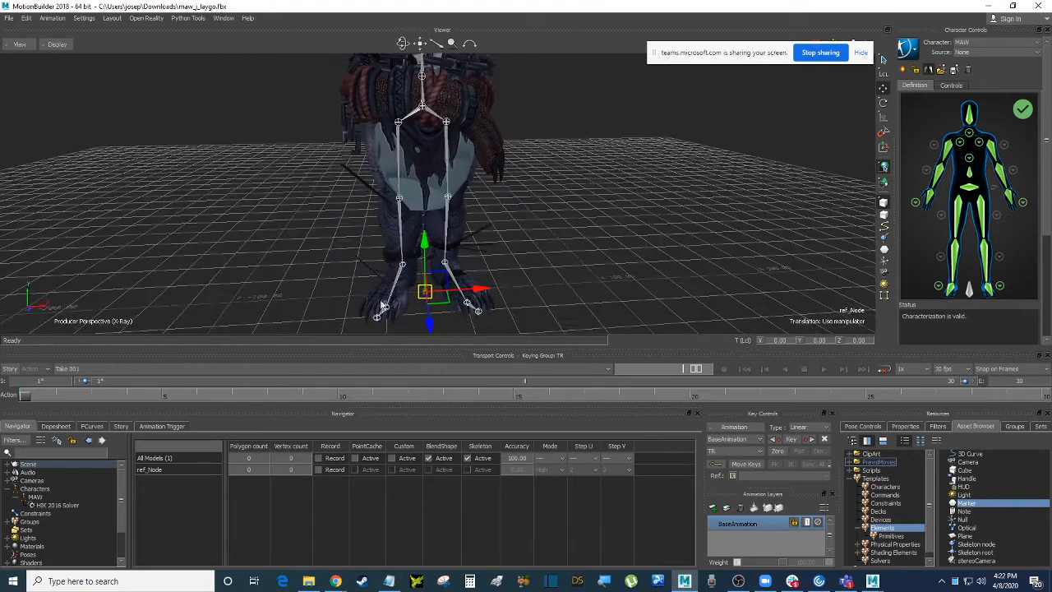
Step: Assign ref_Node as the character's Reference bone, characterize it again as a Biped, and deselect everything
{"action": "right_click", "coordinate": [973, 294]}
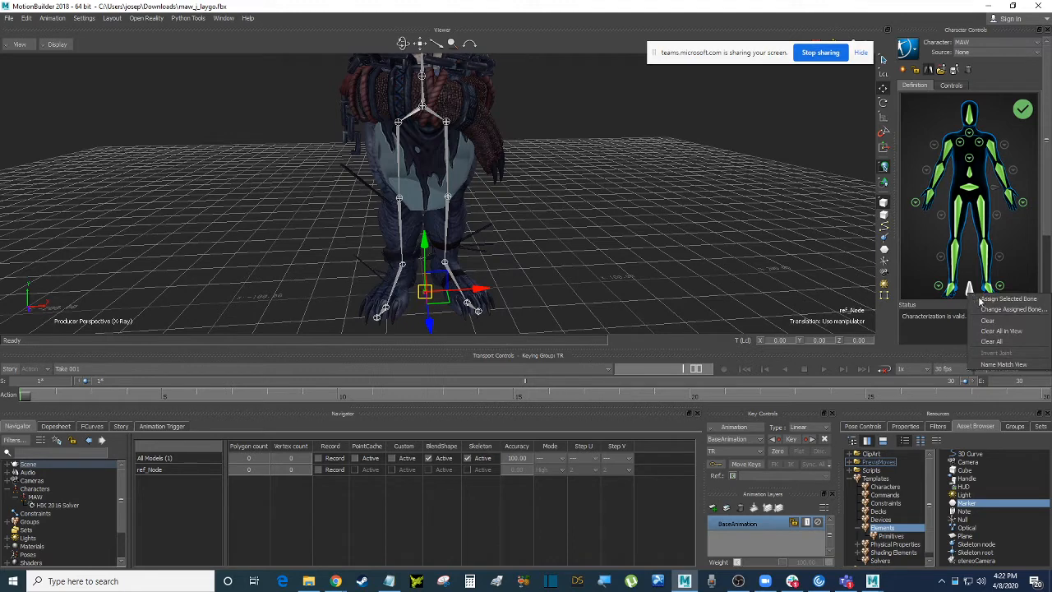
{"action": "left_click", "coordinate": [998, 300]}
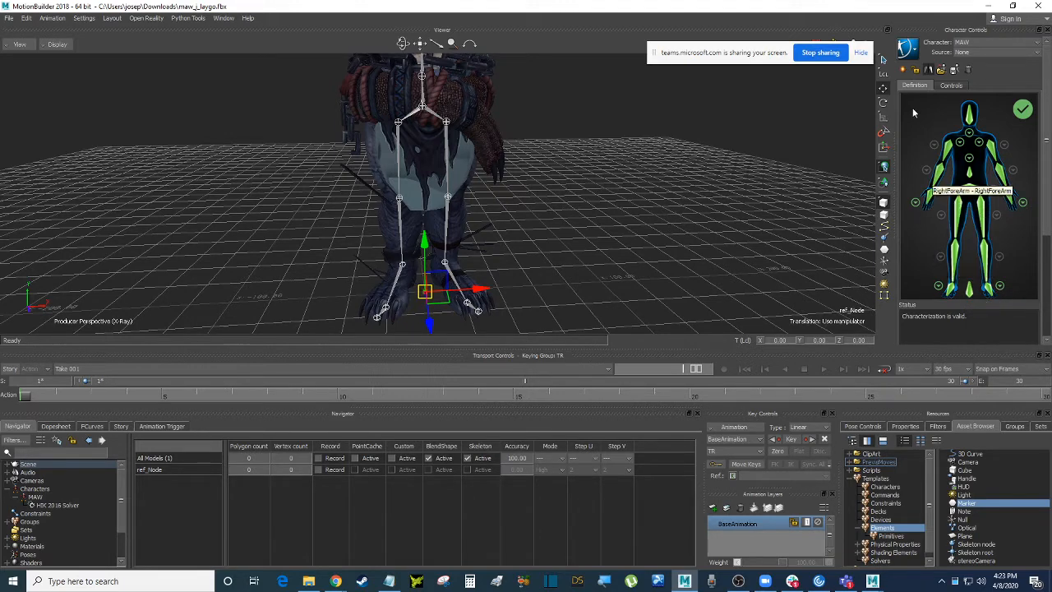
{"action": "left_click", "coordinate": [917, 71]}
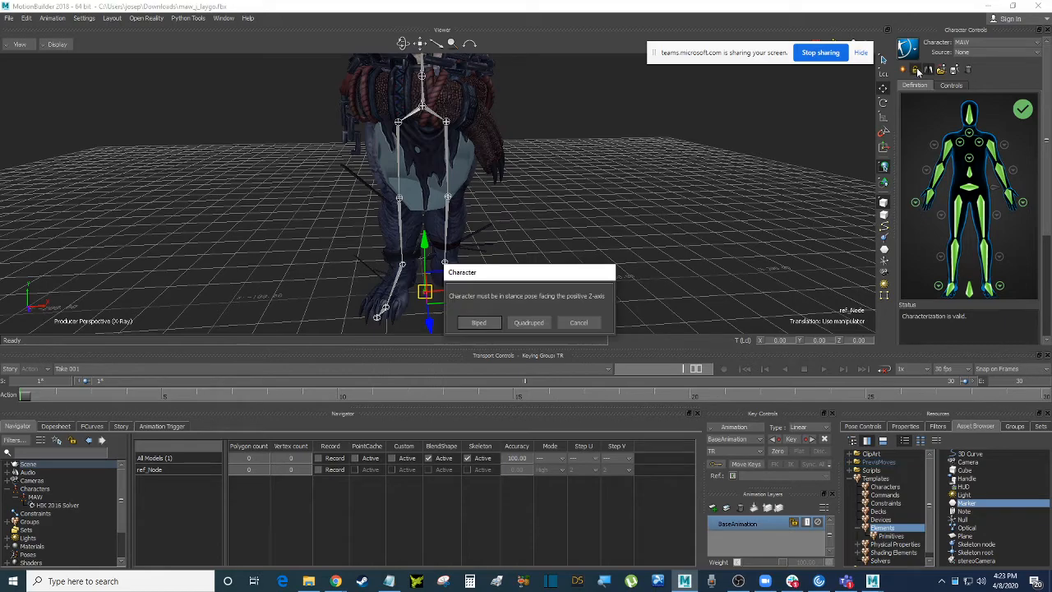
{"action": "left_click", "coordinate": [479, 322]}
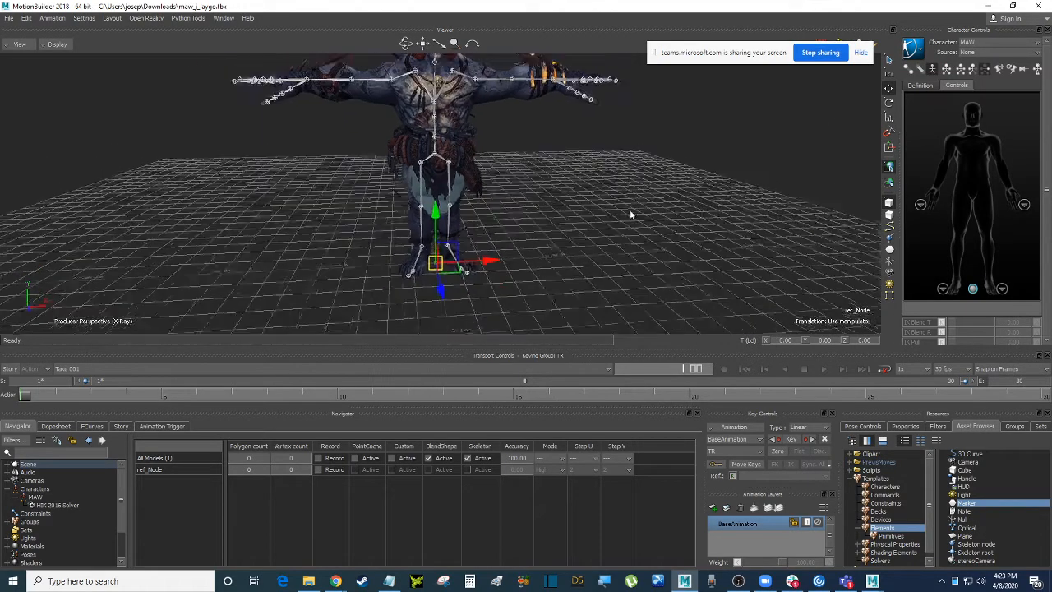
{"action": "key", "text": "a"}
{"action": "left_click", "coordinate": [641, 237]}
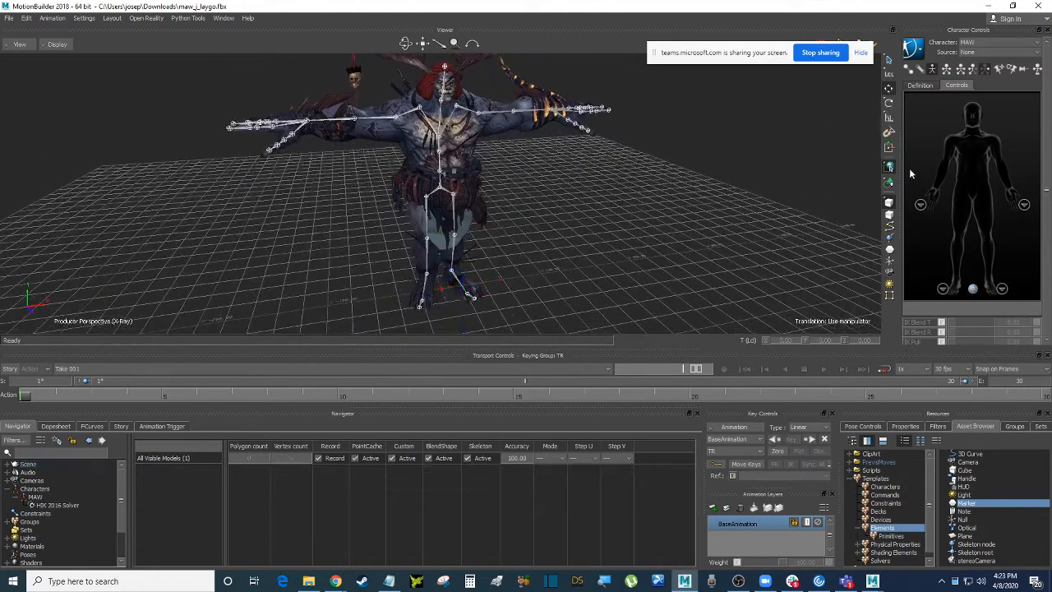
Step: Create a control rig for MAW by setting its source to Control Rig
{"action": "left_click", "coordinate": [971, 52]}
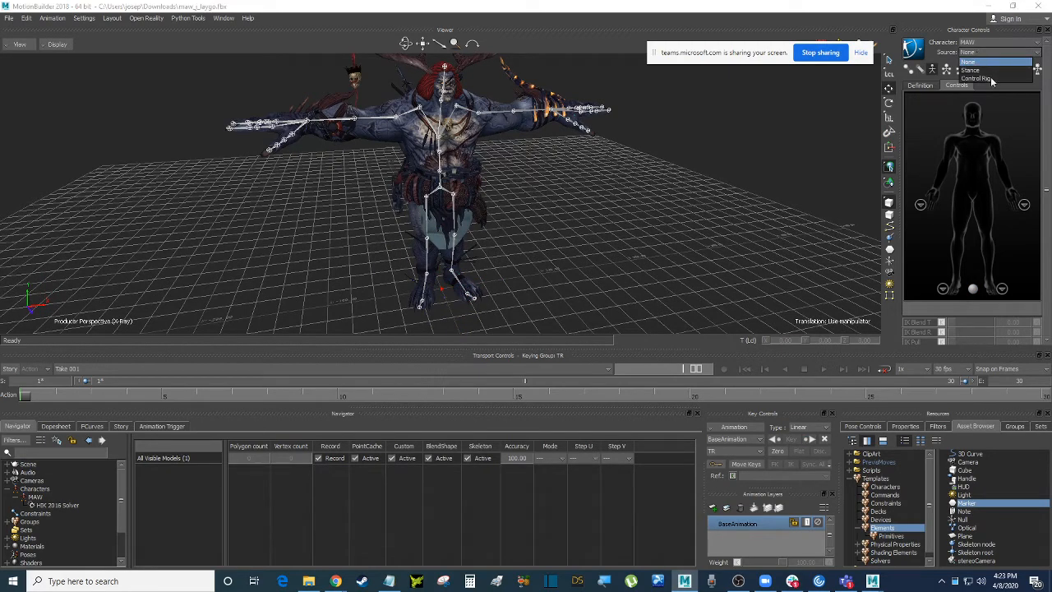
{"action": "left_click", "coordinate": [993, 81]}
{"action": "left_click", "coordinate": [486, 323]}
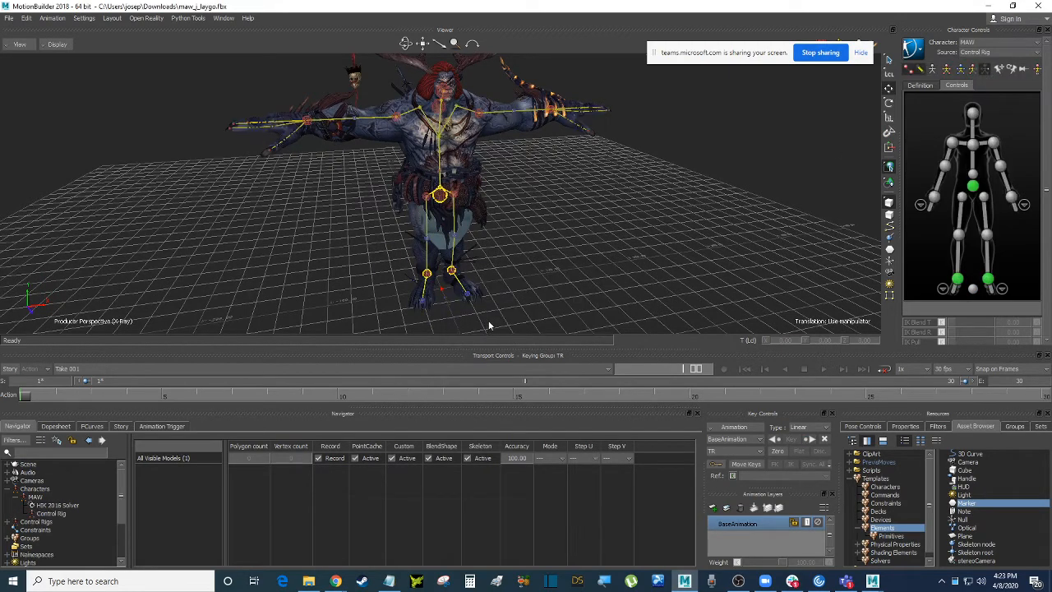
Step: Select the control rig's Reference effector and enable floor contact for the feet
{"action": "mouse_move", "coordinate": [562, 216]}
{"action": "left_mouse_down", "text": "ctrl+shift"}
{"action": "mouse_move", "coordinate": [577, 232]}
{"action": "mouse_move", "coordinate": [569, 221]}
{"action": "left_mouse_up", "text": "ctrl+shift"}
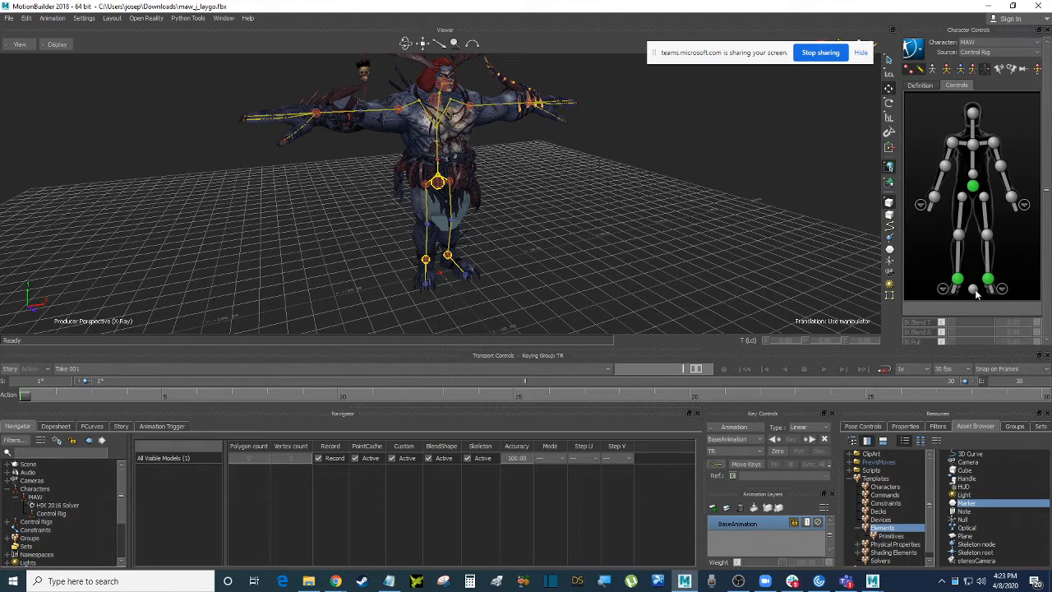
{"action": "left_click", "coordinate": [974, 290]}
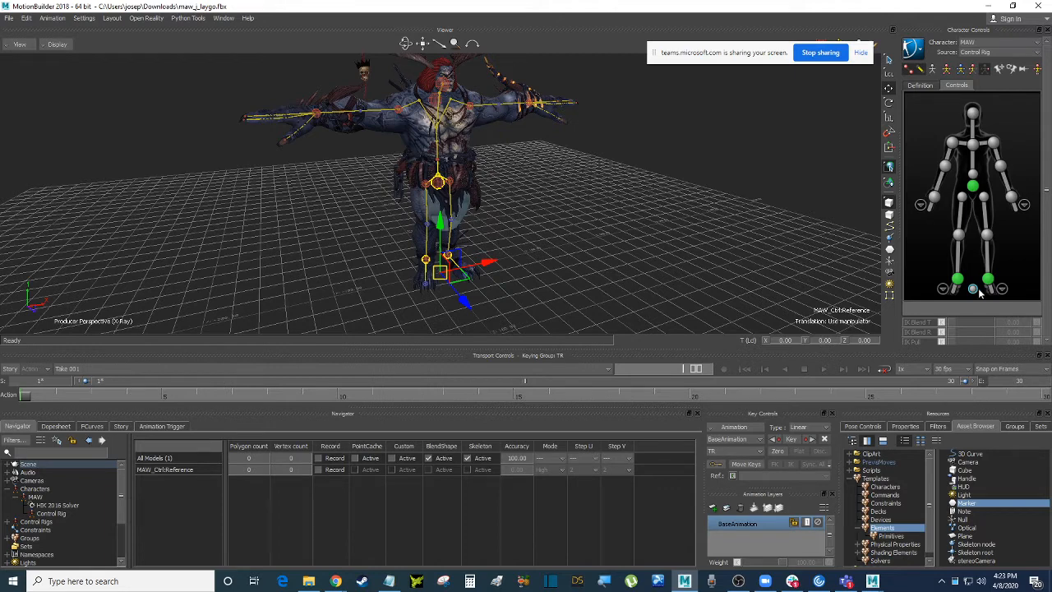
{"action": "left_click", "coordinate": [973, 70]}
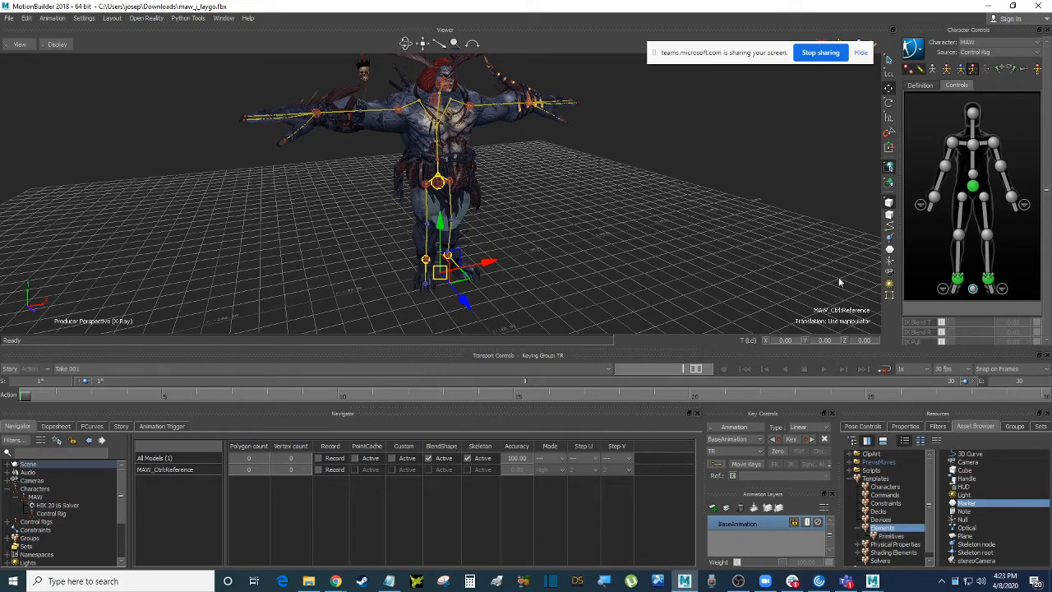
Step: Try moving the rig's Reference control along the X axis, and undo the move
{"action": "left_click_drag", "start_coordinate": [495, 266], "coordinate": [420, 288]}
{"action": "key", "text": "ctrl+z"}
{"action": "left_click_drag", "start_coordinate": [622, 248], "coordinate": [643, 248], "text": "shift"}
Step: Try scaling the rig's Reference control uniformly to about 3.06, and undo the scaling
{"action": "key", "text": "s"}
{"action": "left_click_drag", "start_coordinate": [462, 306], "coordinate": [573, 242]}
{"action": "scroll", "coordinate": [664, 182], "scroll_direction": "down", "scroll_amount": 5}
{"action": "left_click_drag", "start_coordinate": [656, 189], "coordinate": [659, 226], "text": "shift"}
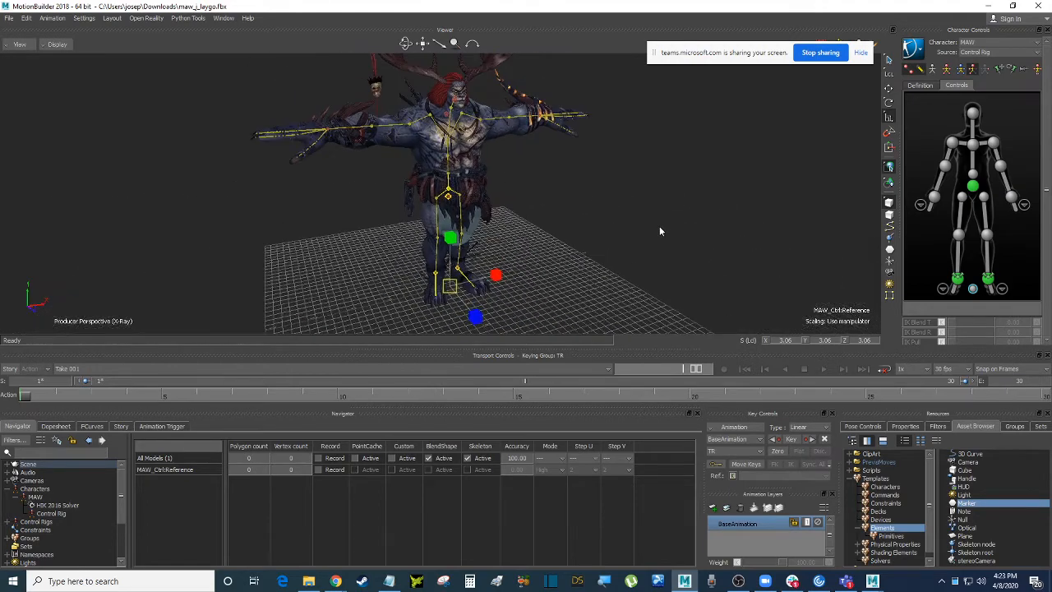
{"action": "key", "text": "ctrl+z"}
{"action": "left_click_drag", "start_coordinate": [614, 272], "coordinate": [614, 264], "text": "ctrl+shift"}
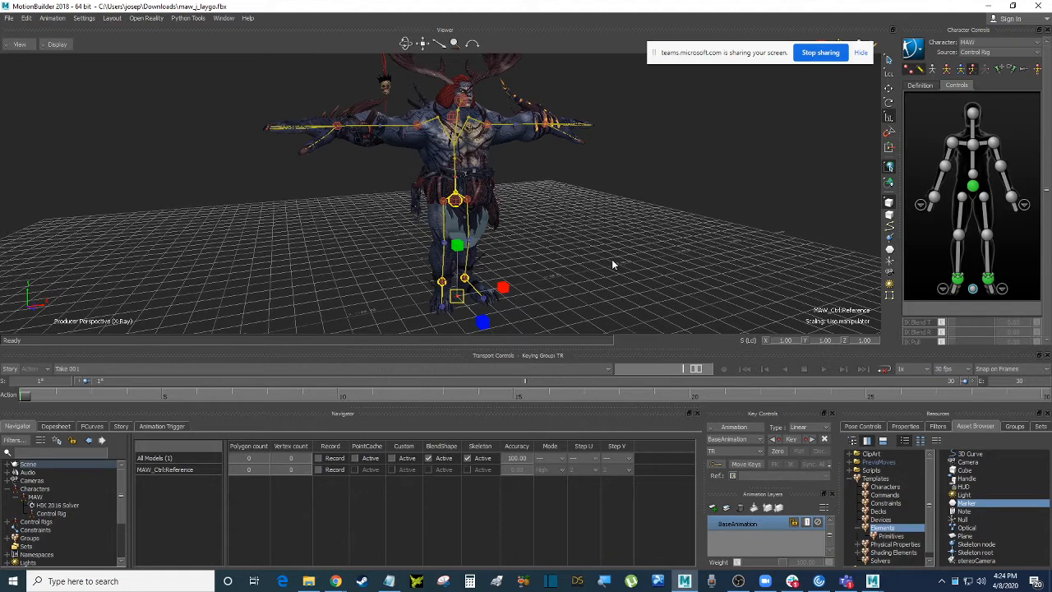
Step: Select ref_Node between the model's feet in the 3D view
{"action": "scroll", "coordinate": [634, 249], "scroll_direction": "down", "scroll_amount": 1}
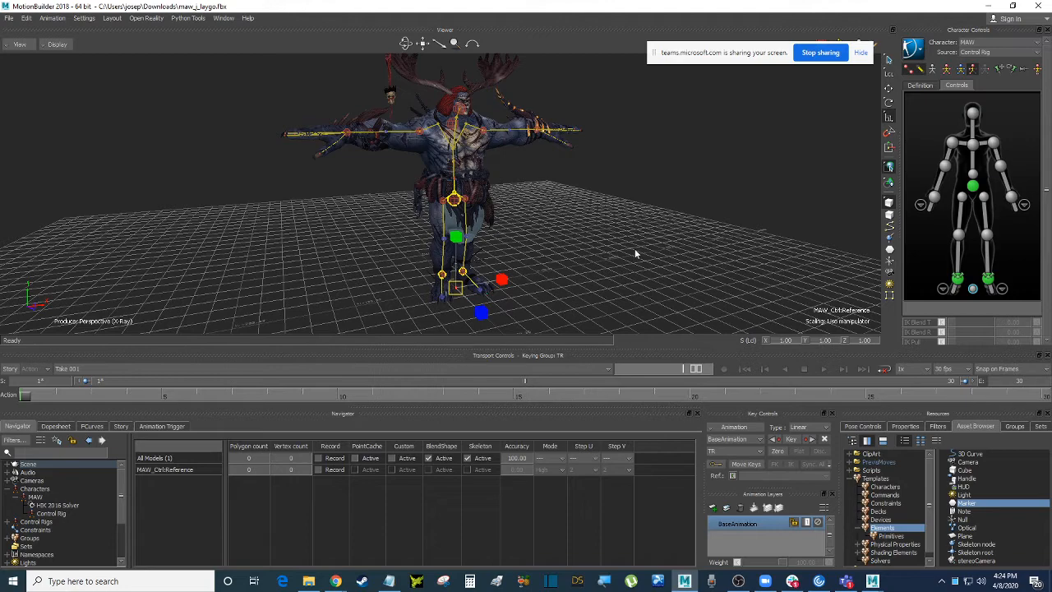
{"action": "left_click_drag", "start_coordinate": [636, 243], "coordinate": [607, 245], "text": "ctrl+shift"}
{"action": "left_click_drag", "start_coordinate": [580, 203], "coordinate": [599, 239], "text": "ctrl+shift"}
{"action": "left_click", "coordinate": [599, 239]}
{"action": "left_click", "coordinate": [428, 283]}
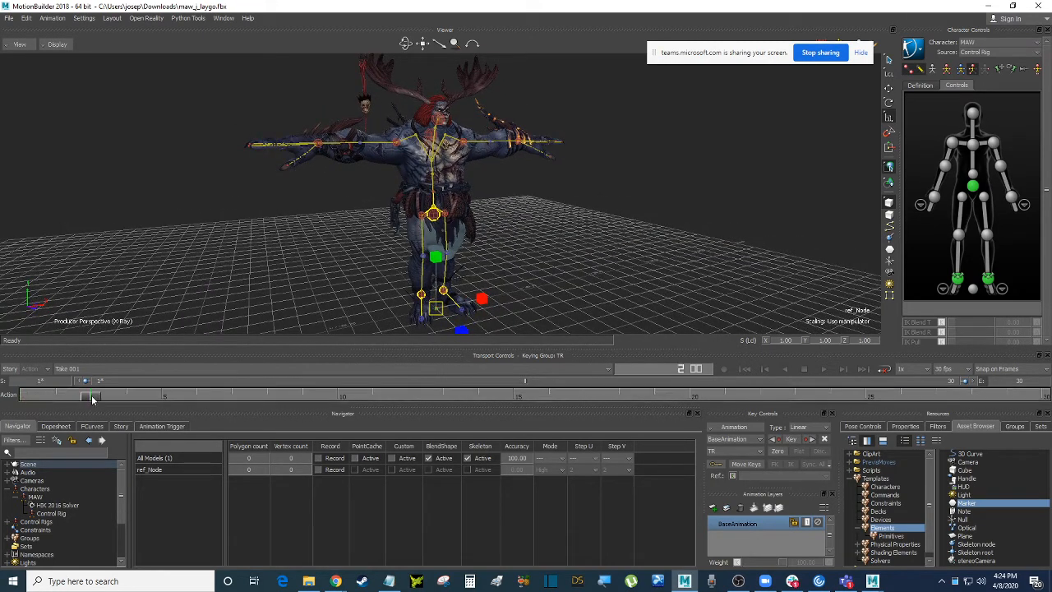
{"action": "left_click_drag", "start_coordinate": [629, 126], "coordinate": [615, 199], "text": "ctrl"}
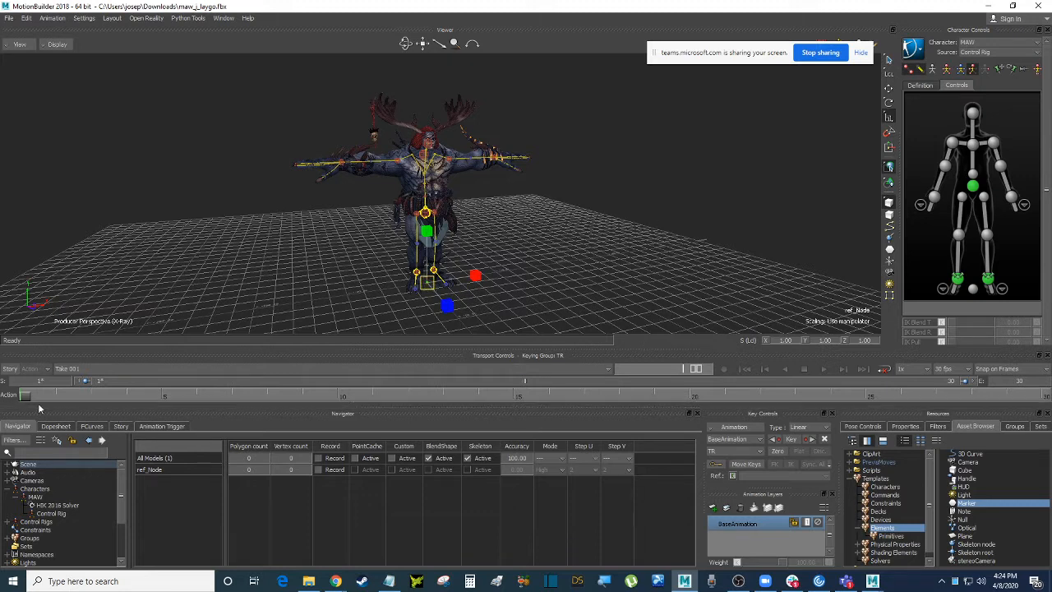
Step: Set the timeline's start frame to 0 and move the time indicator to frame 0
{"action": "double_click", "coordinate": [60, 382]}
{"action": "type", "text": "0"}
{"action": "key", "text": "Return"}
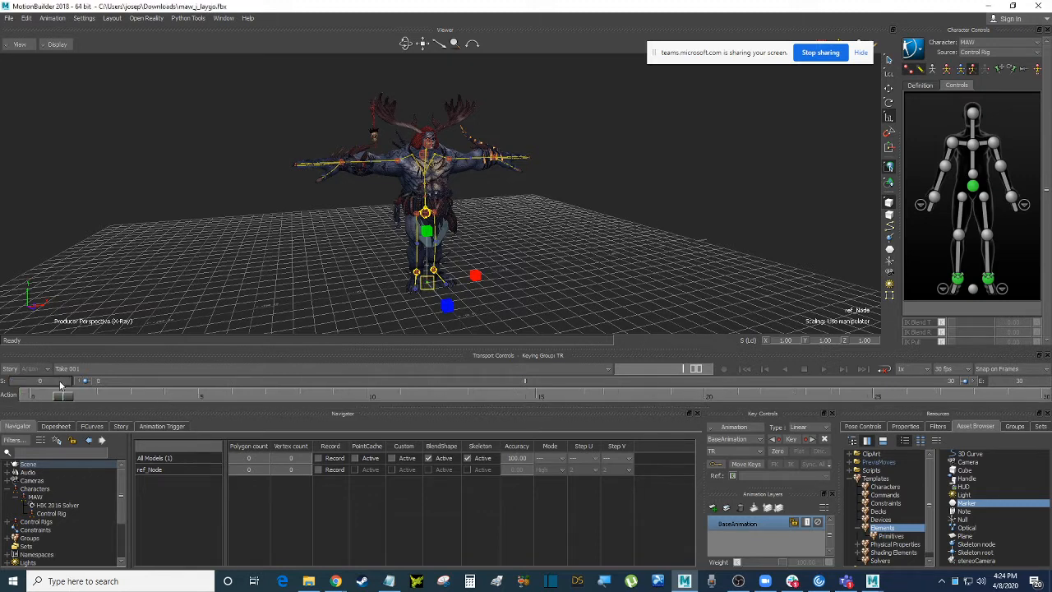
{"action": "left_click_drag", "start_coordinate": [63, 395], "coordinate": [30, 395]}
Step: Set the keying mode to Full Body with the left shoulder effector selected, and select the rig's Reference control
{"action": "left_click_drag", "start_coordinate": [610, 206], "coordinate": [612, 220], "text": "ctrl+shift"}
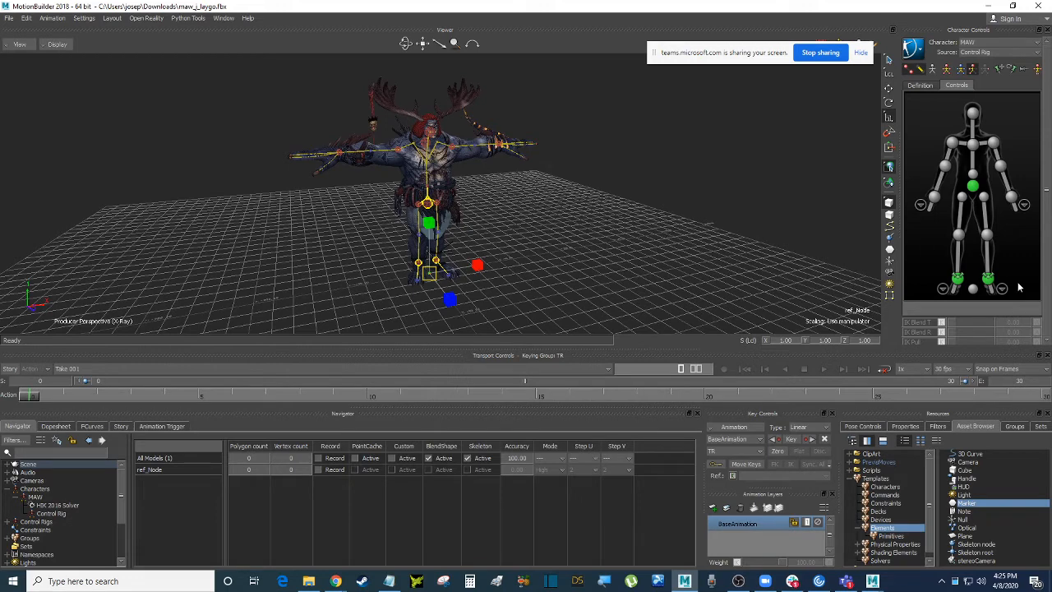
{"action": "left_click", "coordinate": [973, 290]}
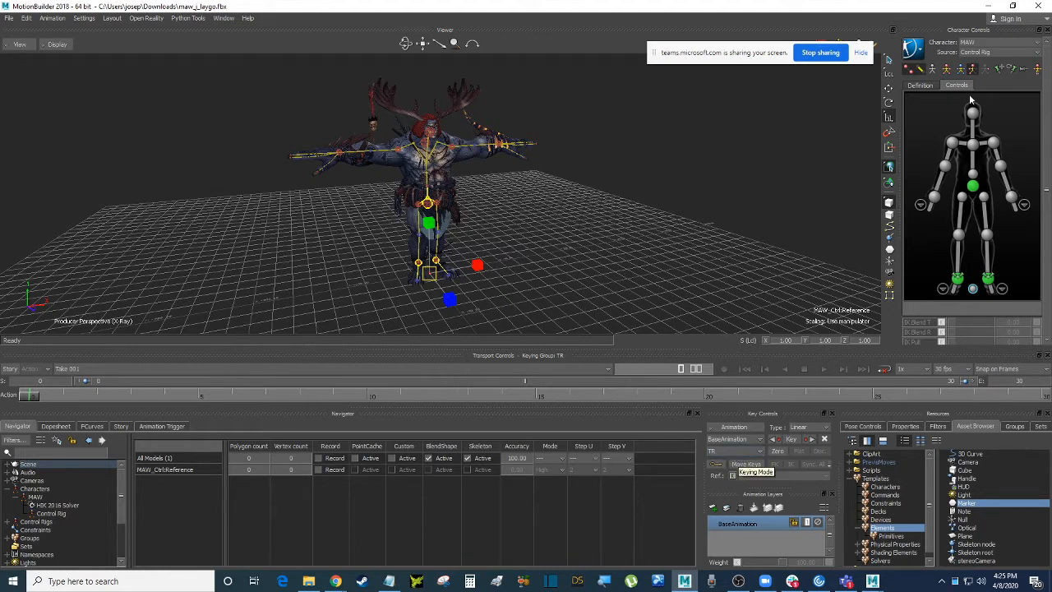
{"action": "left_click", "coordinate": [951, 143]}
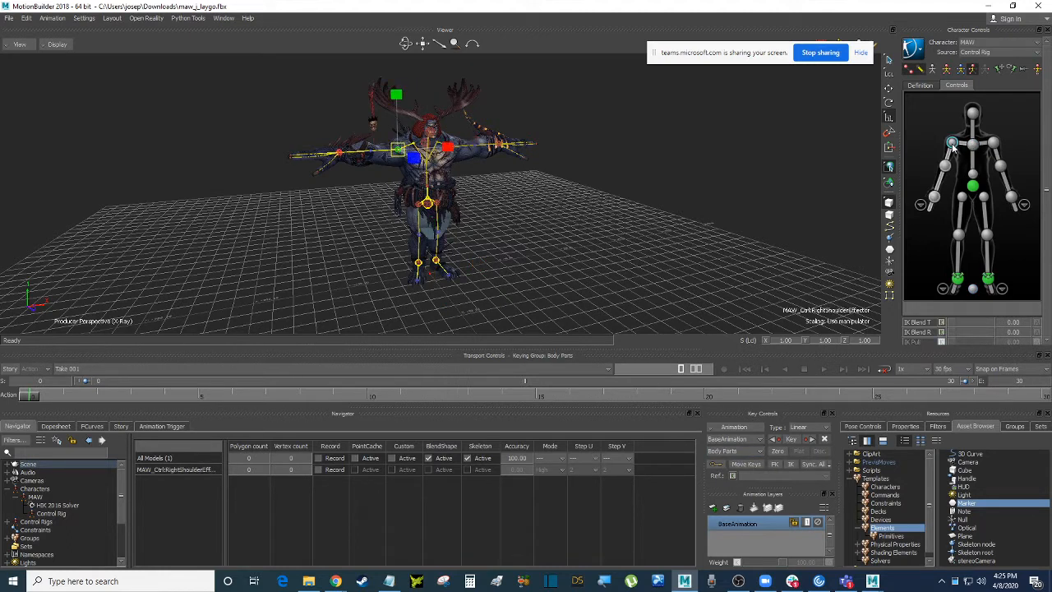
{"action": "left_click", "coordinate": [974, 114]}
{"action": "left_click", "coordinate": [993, 143]}
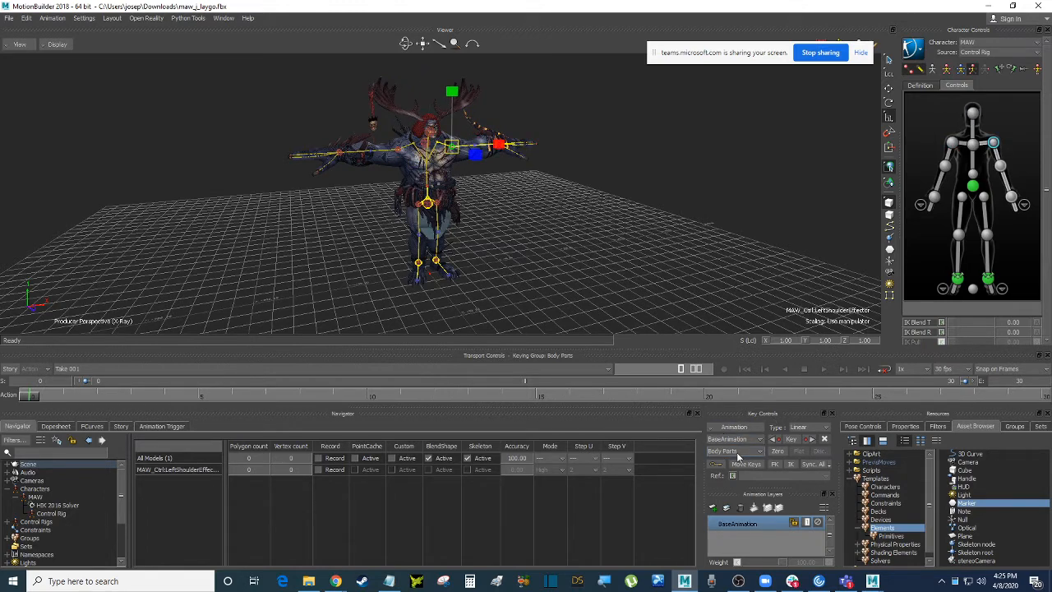
{"action": "left_click", "coordinate": [961, 70]}
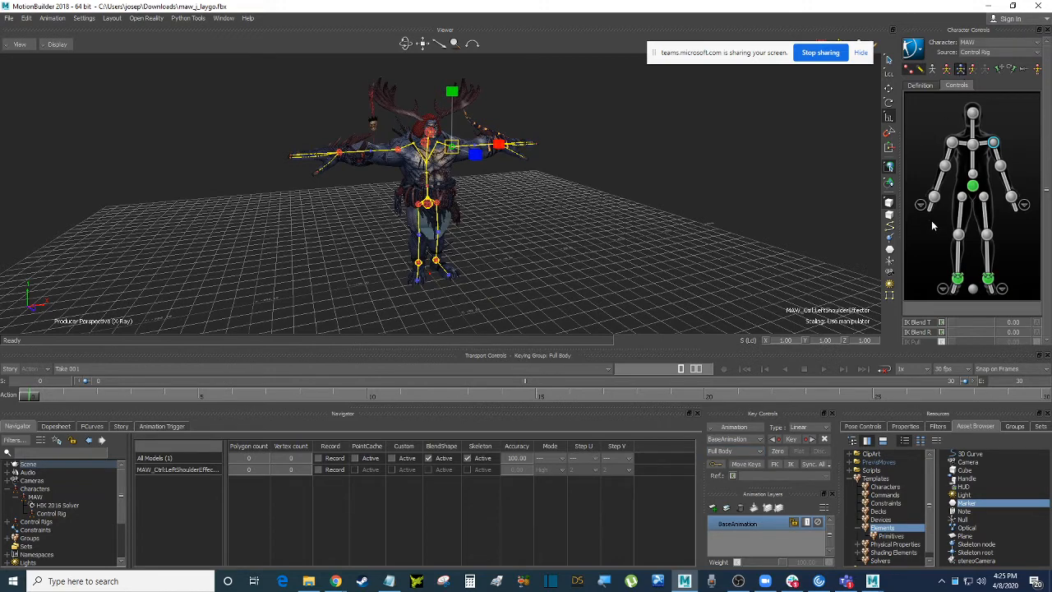
{"action": "left_click", "coordinate": [975, 290]}
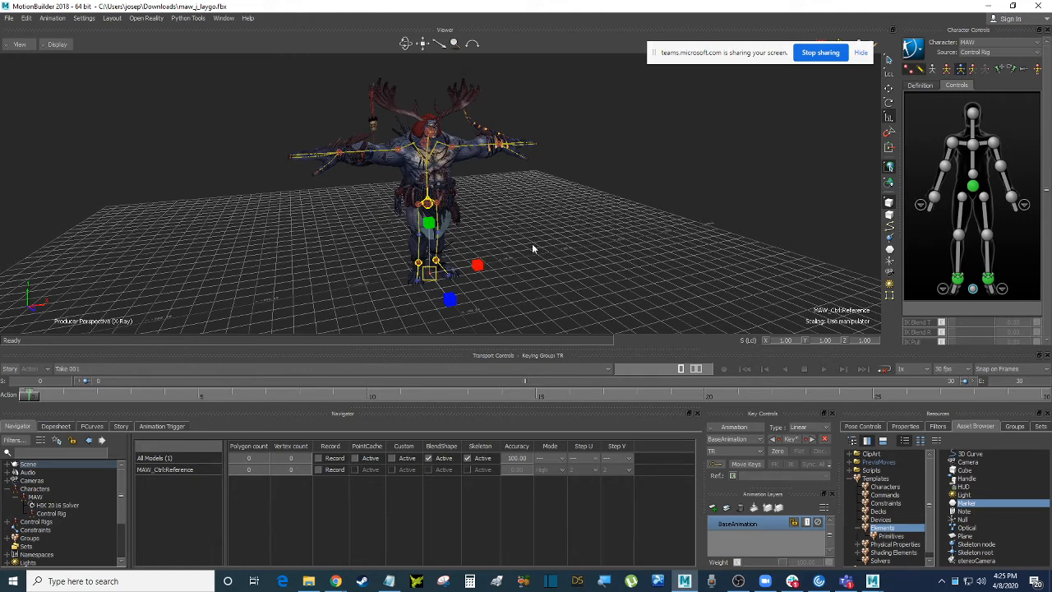
Step: Try scaling the rig's Reference control uniformly to about 3.33 at frame 6, undo the scaling and return to frame 0
{"action": "left_click_drag", "start_coordinate": [33, 396], "coordinate": [222, 398]}
{"action": "left_click_drag", "start_coordinate": [428, 273], "coordinate": [563, 216]}
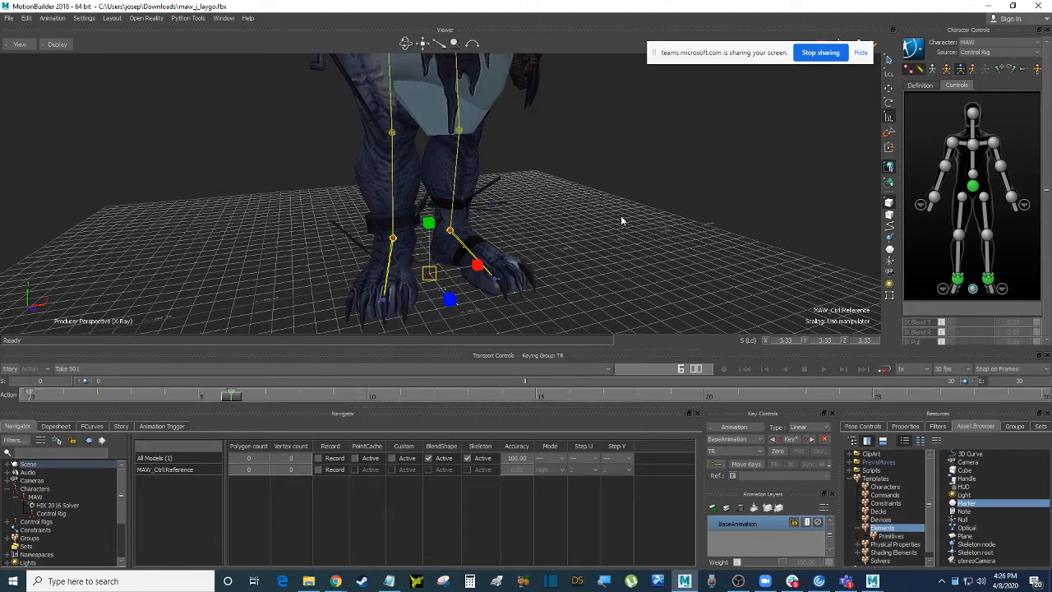
{"action": "key", "text": "ctrl+z"}
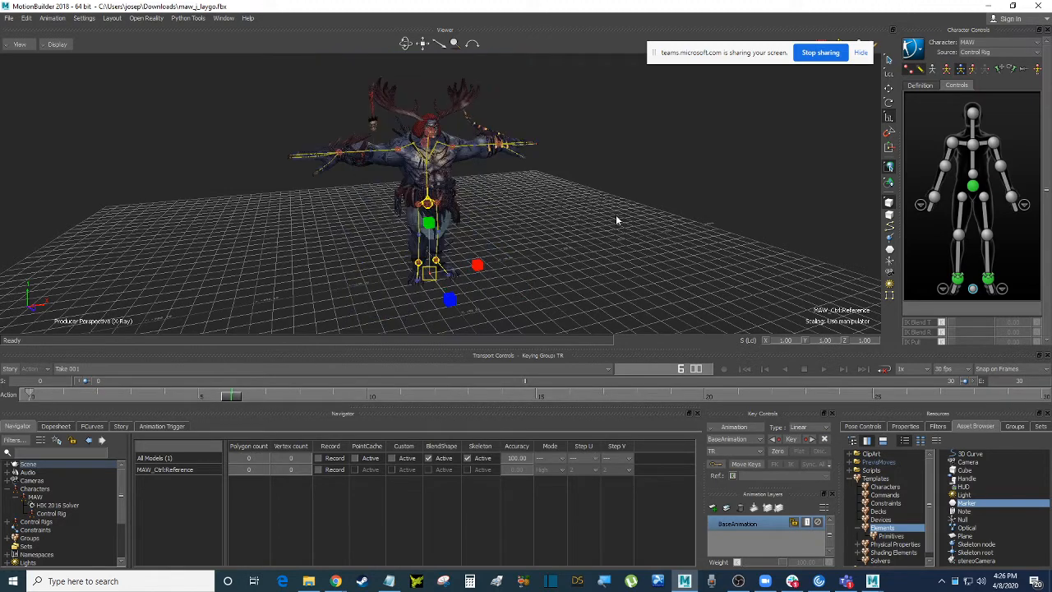
{"action": "left_click_drag", "start_coordinate": [228, 400], "coordinate": [29, 398]}
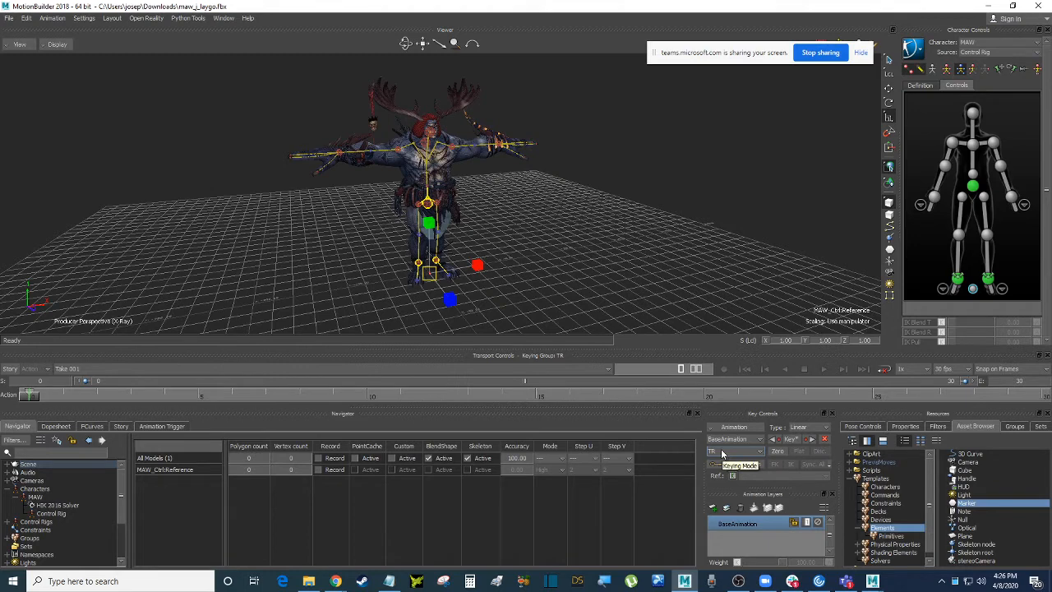
Step: Examine the Key Info of the Reference control's key at frame 0 to see which channels are keyed
{"action": "right_click", "coordinate": [30, 395]}
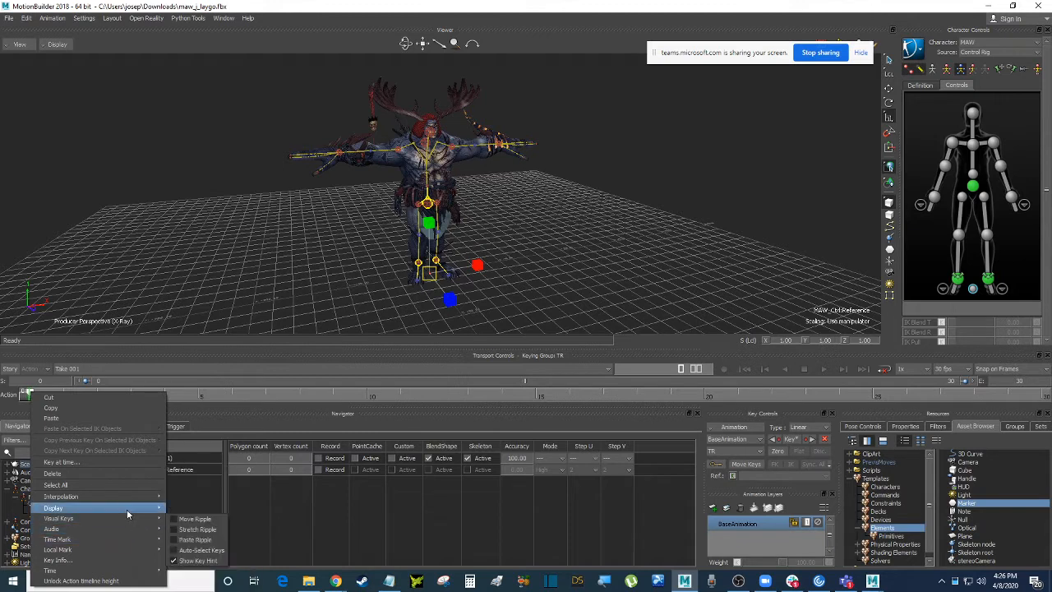
{"action": "mouse_move", "coordinate": [127, 500]}
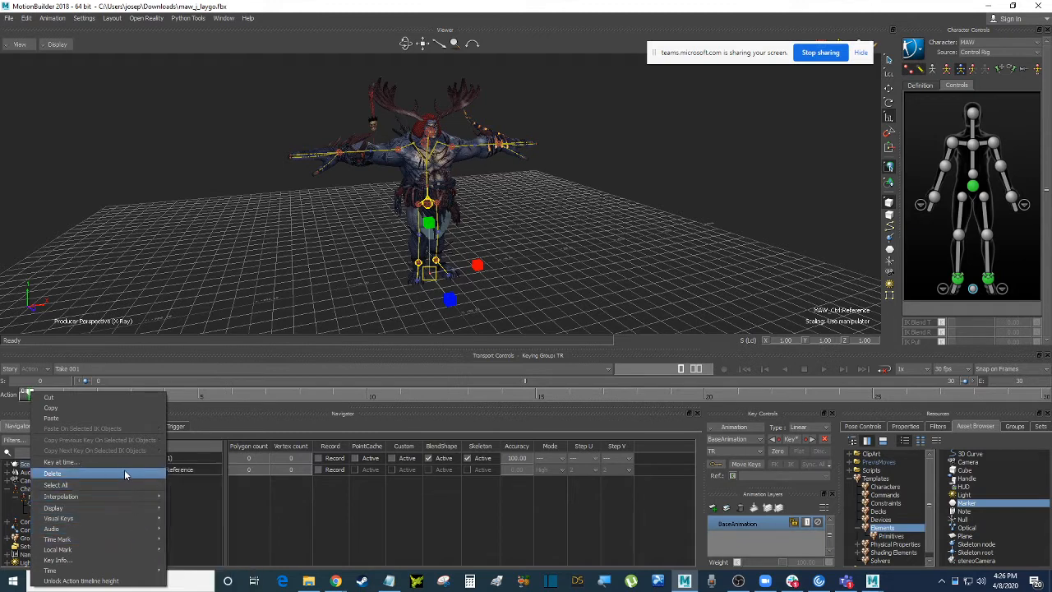
{"action": "left_click", "coordinate": [132, 560]}
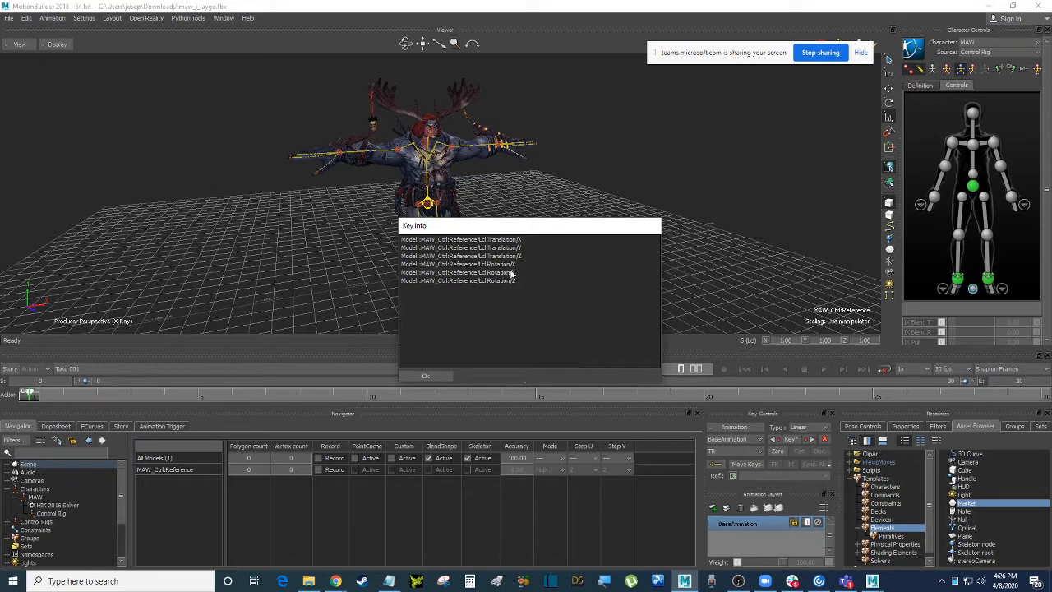
{"action": "left_click", "coordinate": [524, 241]}
{"action": "left_click", "coordinate": [429, 377]}
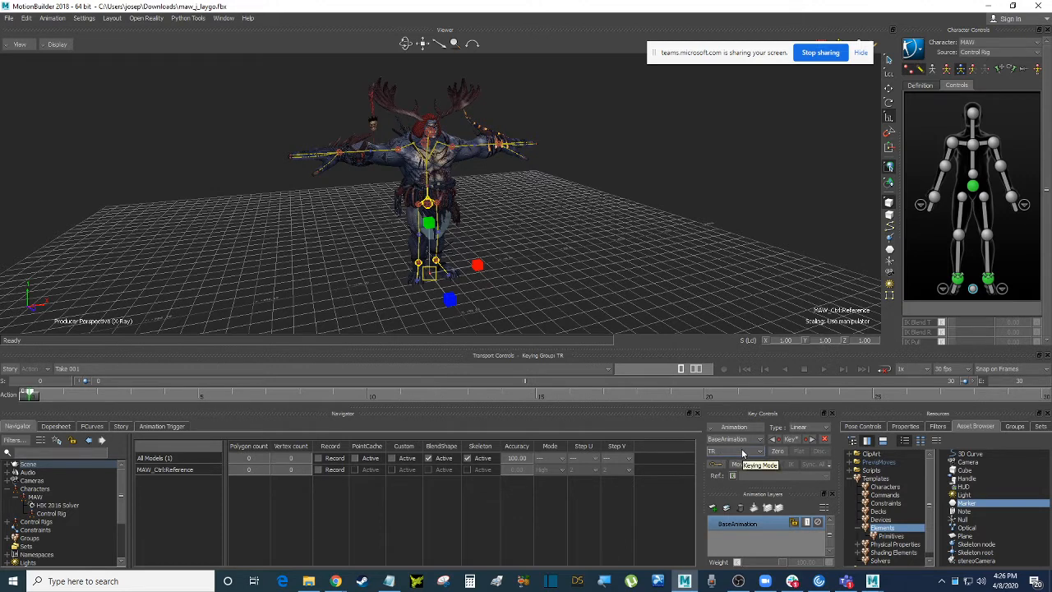
Step: Set the keying mode to TRS and key the Reference control scaled uniformly to about 3.94 at frame 15, returning to frame 0
{"action": "left_click", "coordinate": [742, 453]}
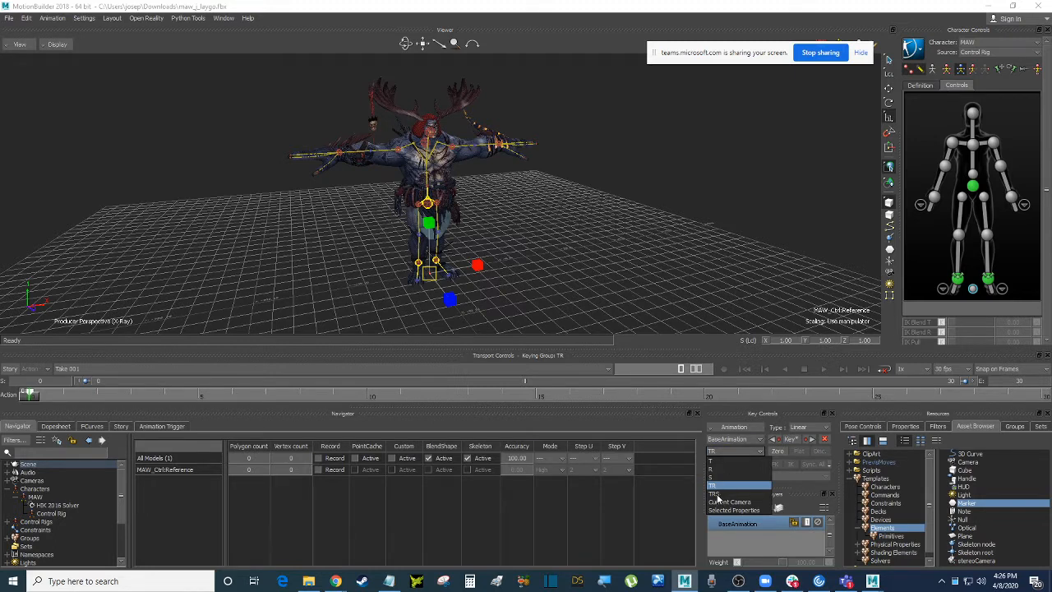
{"action": "left_click", "coordinate": [717, 494]}
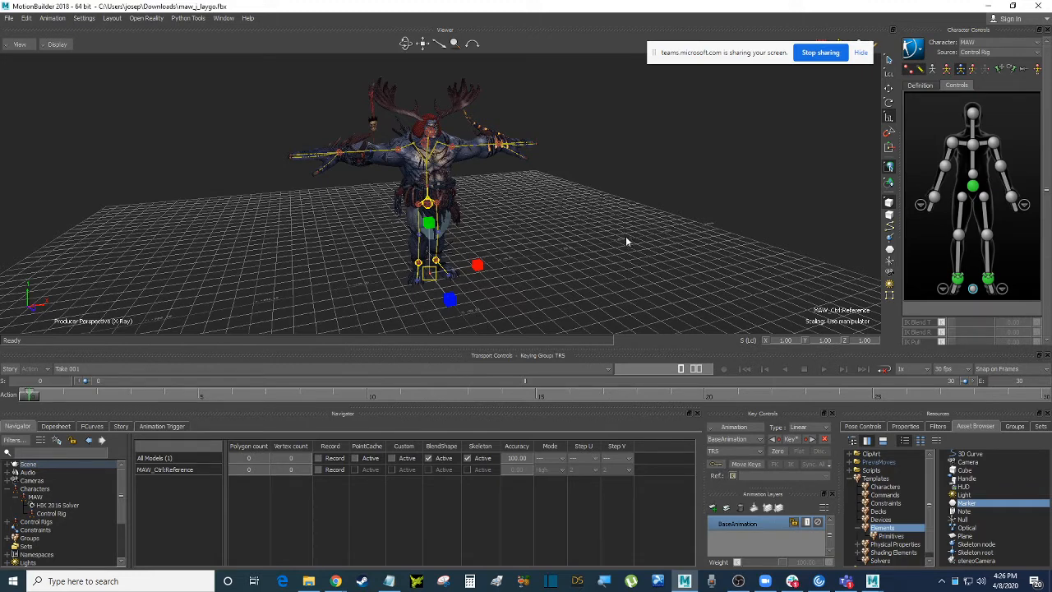
{"action": "left_click_drag", "start_coordinate": [28, 397], "coordinate": [536, 408]}
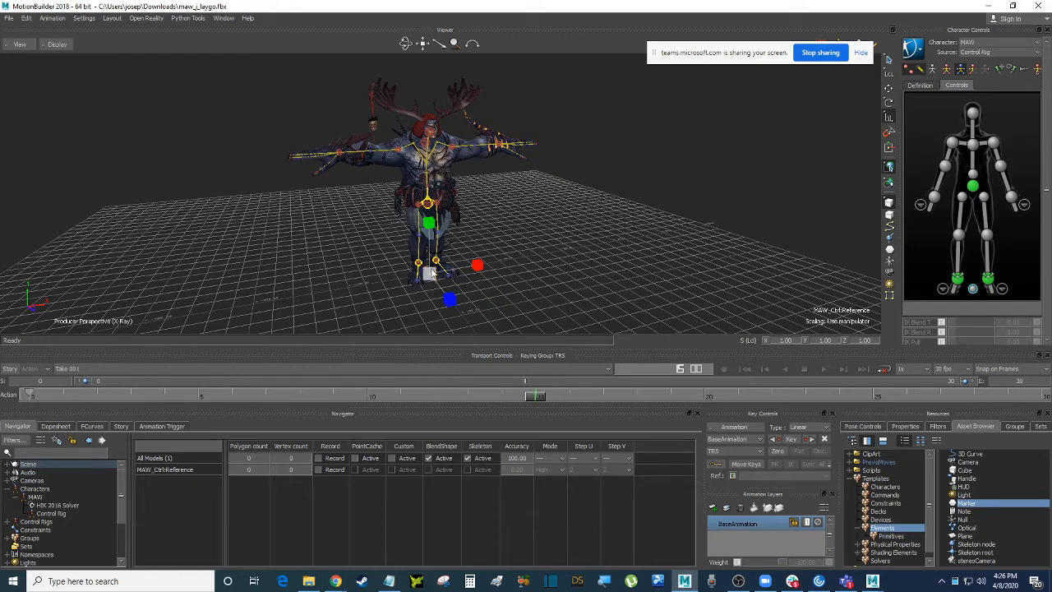
{"action": "left_click_drag", "start_coordinate": [430, 274], "coordinate": [597, 197]}
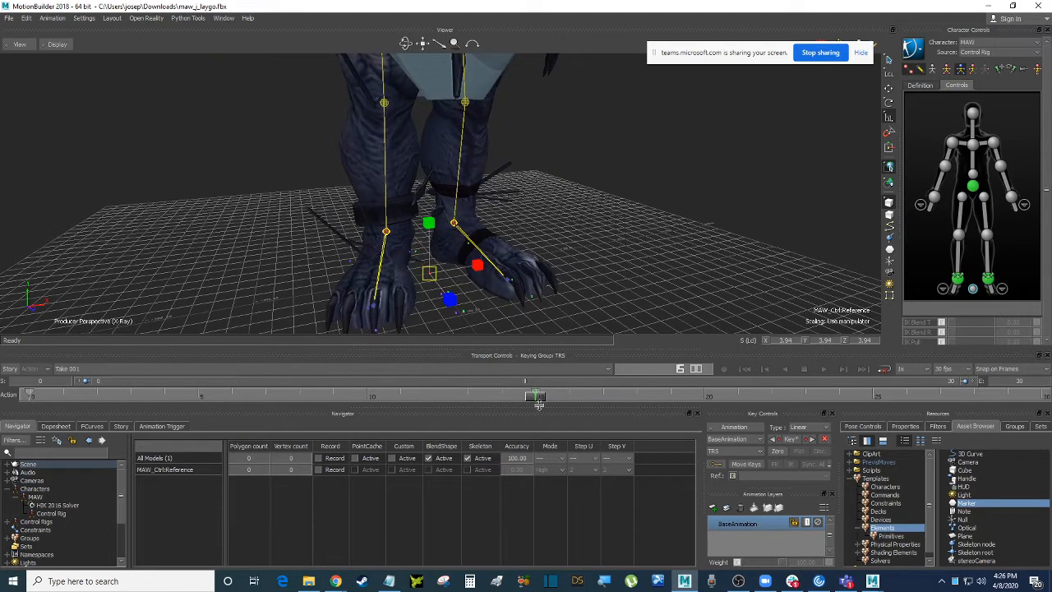
{"action": "left_click_drag", "start_coordinate": [539, 403], "coordinate": [25, 401]}
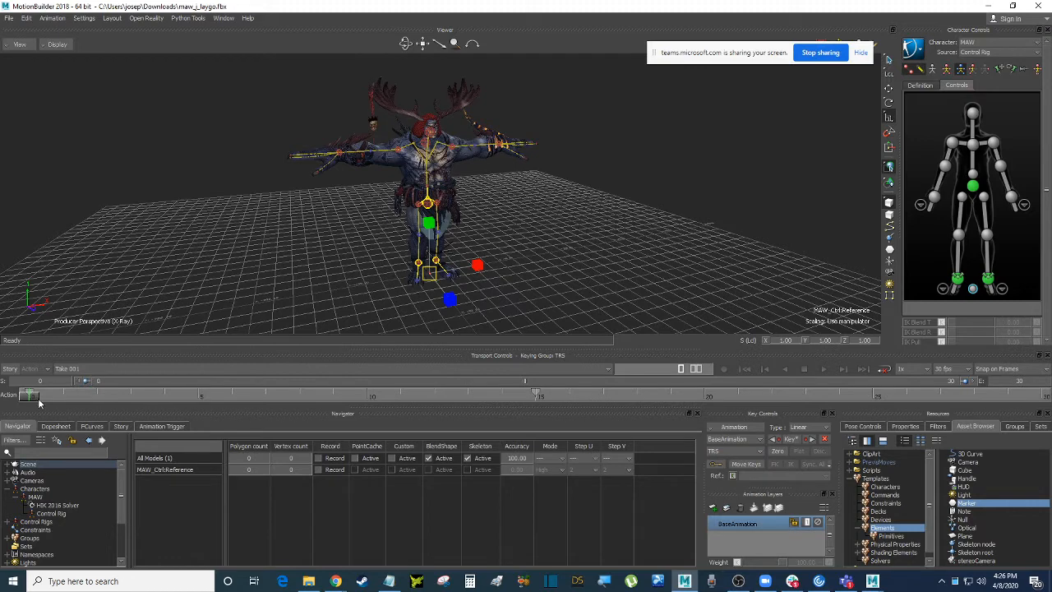
{"action": "left_click_drag", "start_coordinate": [33, 397], "coordinate": [5, 396]}
Step: Insert a Character Track in the Story timeline and assign the MAW character to it
{"action": "left_click", "coordinate": [121, 426]}
{"action": "right_click", "coordinate": [137, 473]}
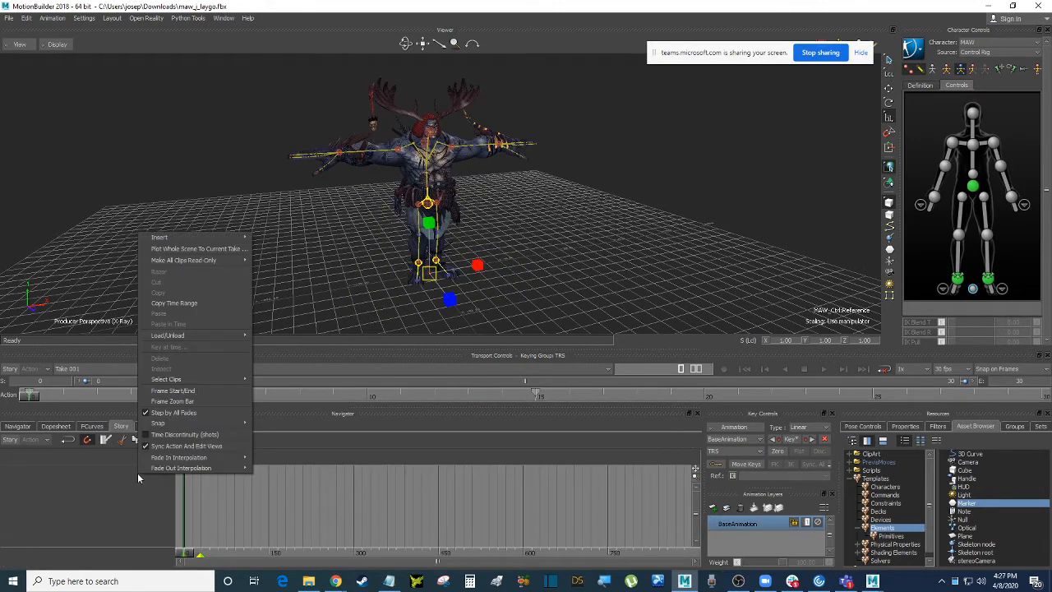
{"action": "mouse_move", "coordinate": [164, 237]}
{"action": "left_click", "coordinate": [299, 260]}
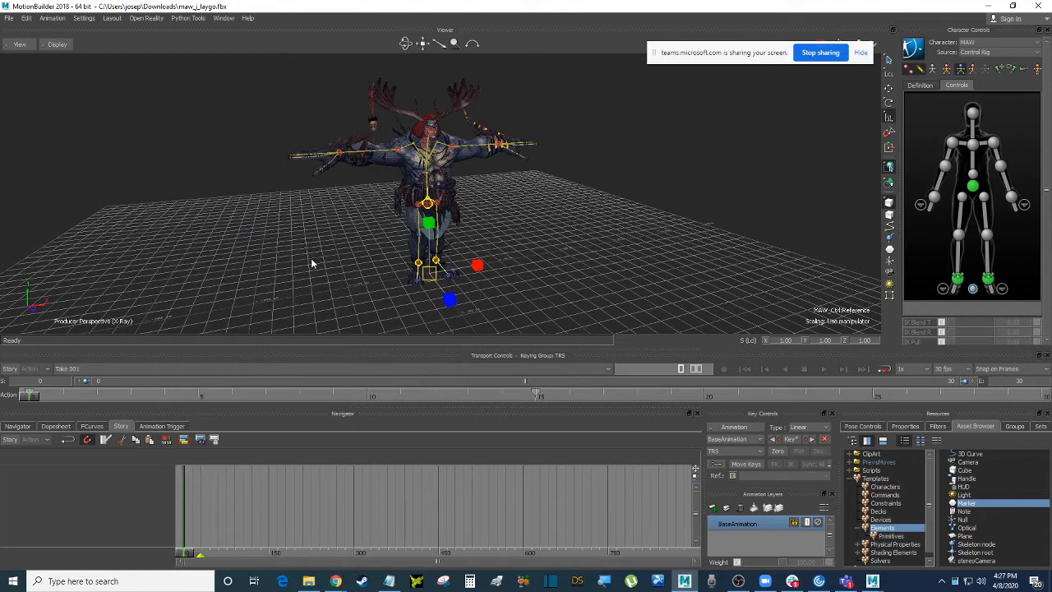
{"action": "left_click", "coordinate": [107, 484]}
{"action": "left_click", "coordinate": [117, 501]}
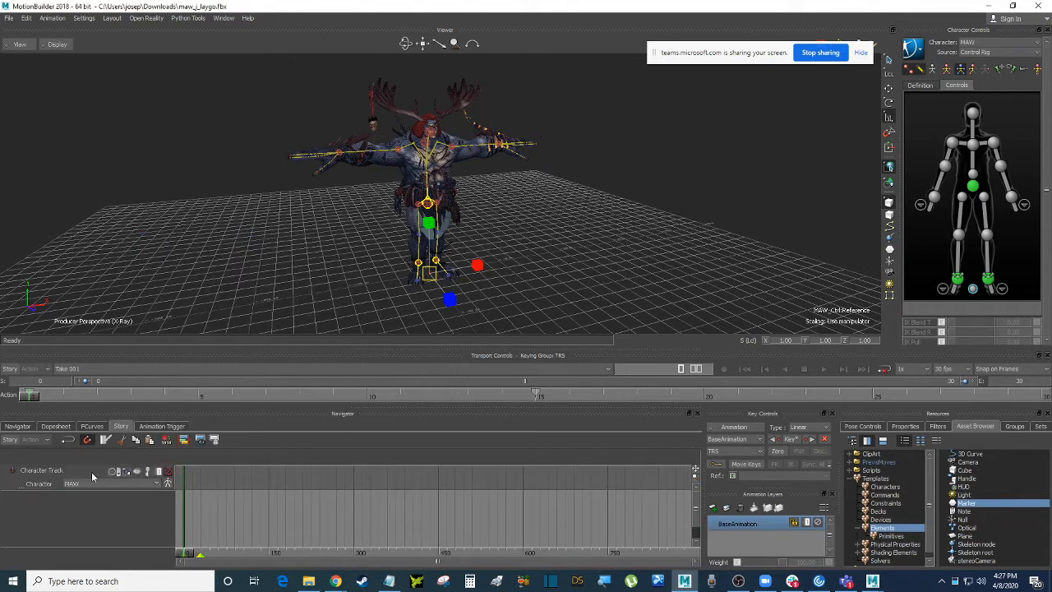
Step: Turn on Story mode and place the Backfist clip from PrevisMoves on the Character Track starting at frame 50
{"action": "left_click", "coordinate": [10, 370]}
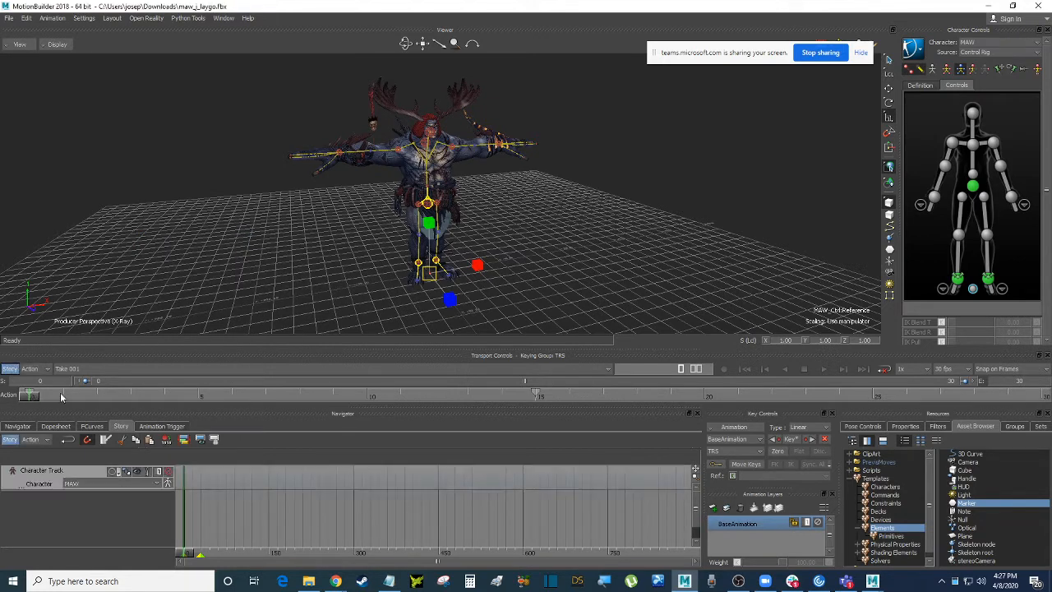
{"action": "left_click_drag", "start_coordinate": [84, 401], "coordinate": [1, 402]}
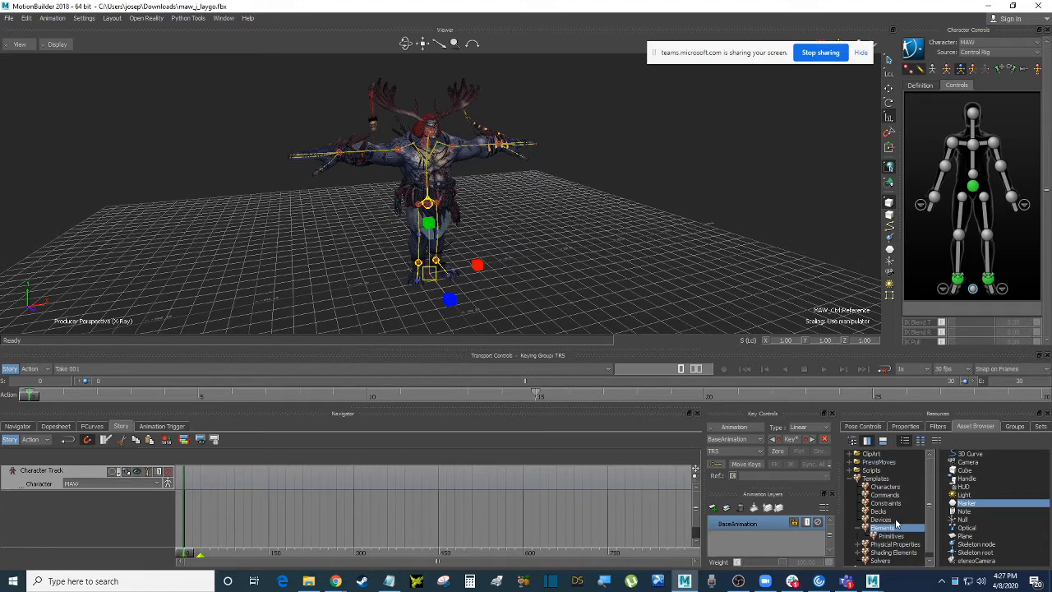
{"action": "left_click", "coordinate": [898, 462]}
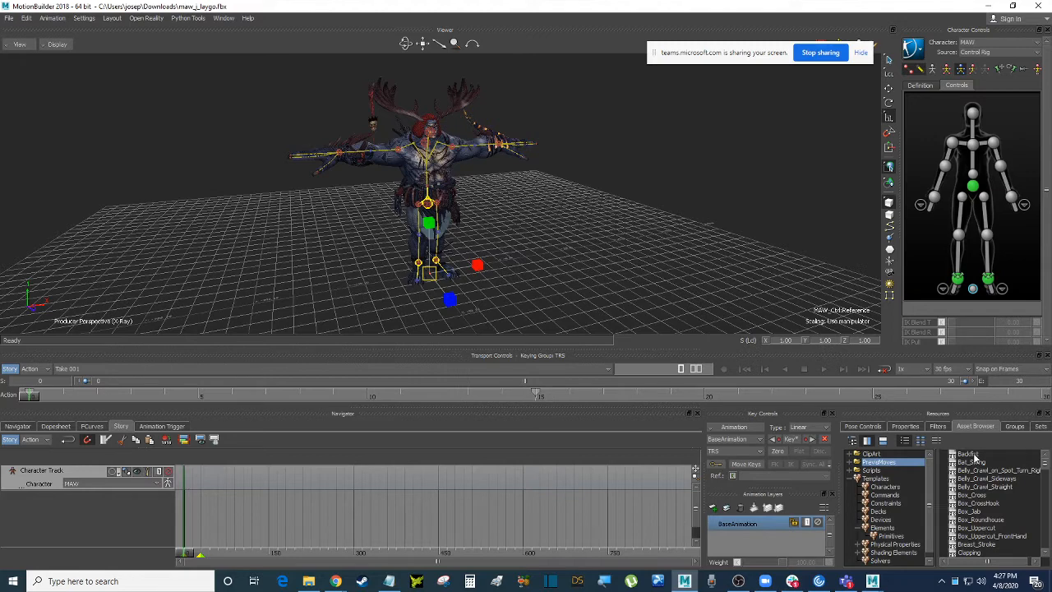
{"action": "left_click_drag", "start_coordinate": [970, 455], "coordinate": [216, 479]}
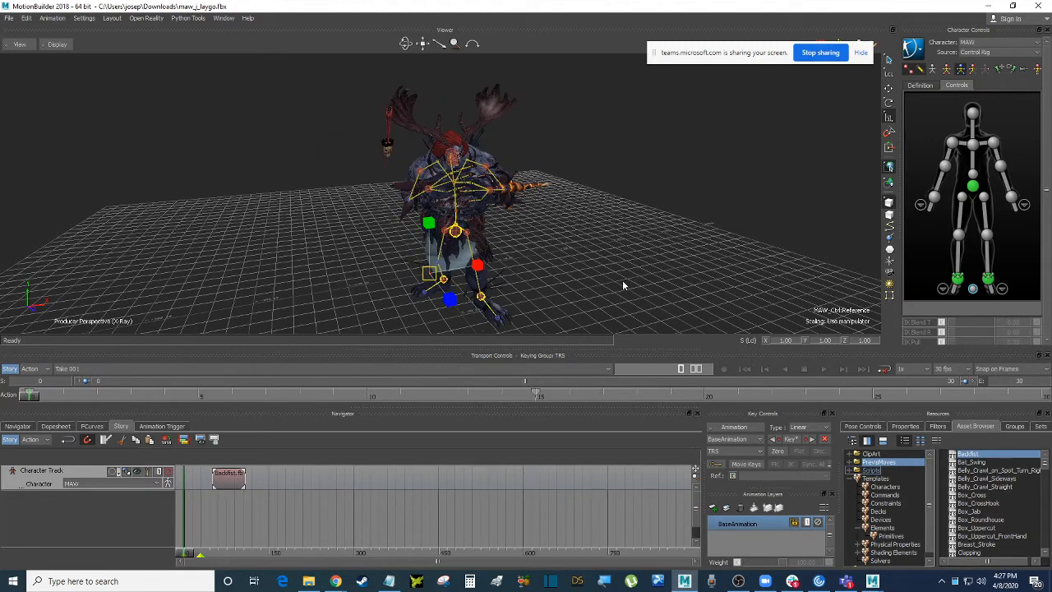
Step: Switch the 3D view's display to Models only to hide the rig and skeleton
{"action": "scroll", "coordinate": [623, 282], "scroll_direction": "up", "scroll_amount": 3}
{"action": "left_click_drag", "start_coordinate": [623, 282], "coordinate": [700, 254], "text": "ctrl+shift"}
{"action": "key", "text": "ctrl+a"}
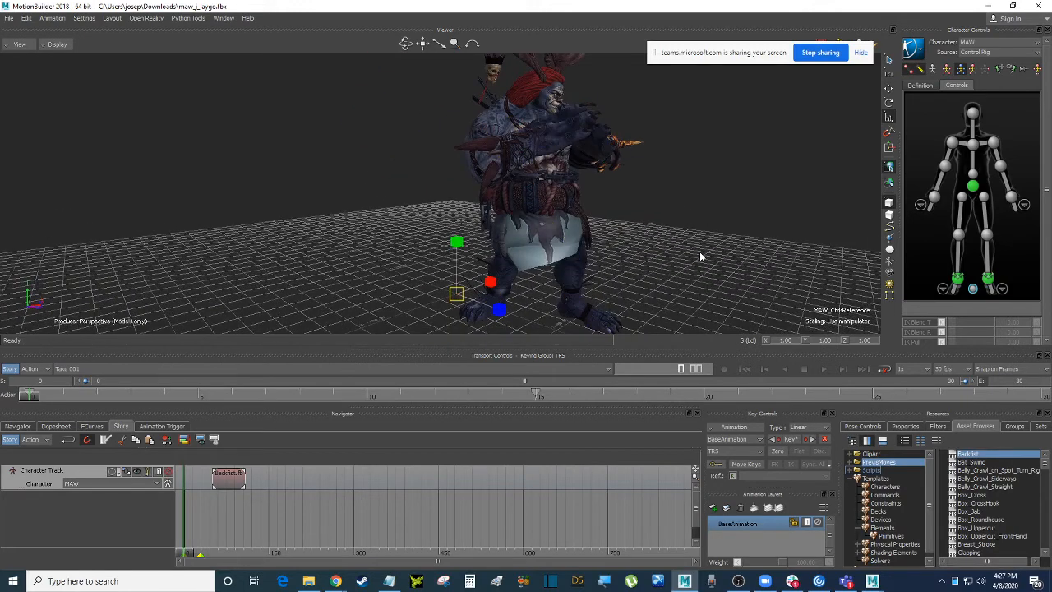
{"action": "scroll", "coordinate": [700, 257], "scroll_direction": "down", "scroll_amount": 2}
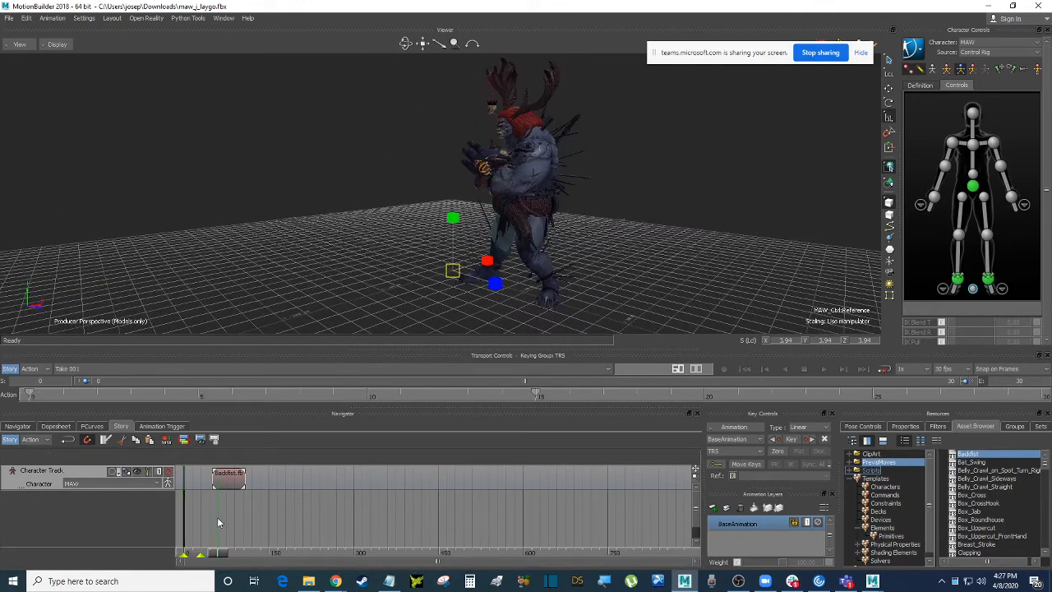
Step: Scrub through the Backfist clip and toggle Story mode off and on to examine how it drives the character
{"action": "mouse_move", "coordinate": [223, 556]}
{"action": "left_mouse_down"}
{"action": "mouse_move", "coordinate": [206, 556]}
{"action": "mouse_move", "coordinate": [223, 554]}
{"action": "left_mouse_up"}
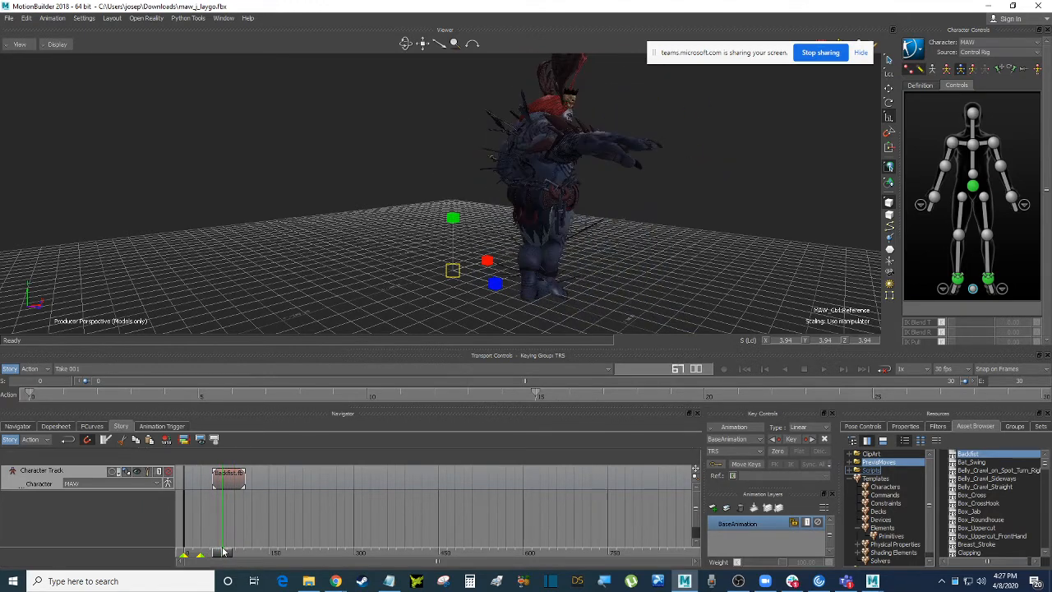
{"action": "left_click", "coordinate": [453, 274]}
{"action": "mouse_move", "coordinate": [455, 279]}
{"action": "left_mouse_down"}
{"action": "mouse_move", "coordinate": [472, 266]}
{"action": "mouse_move", "coordinate": [447, 279]}
{"action": "left_mouse_up"}
{"action": "left_click", "coordinate": [10, 370]}
{"action": "left_click", "coordinate": [10, 370]}
{"action": "left_click_drag", "start_coordinate": [228, 556], "coordinate": [231, 555]}
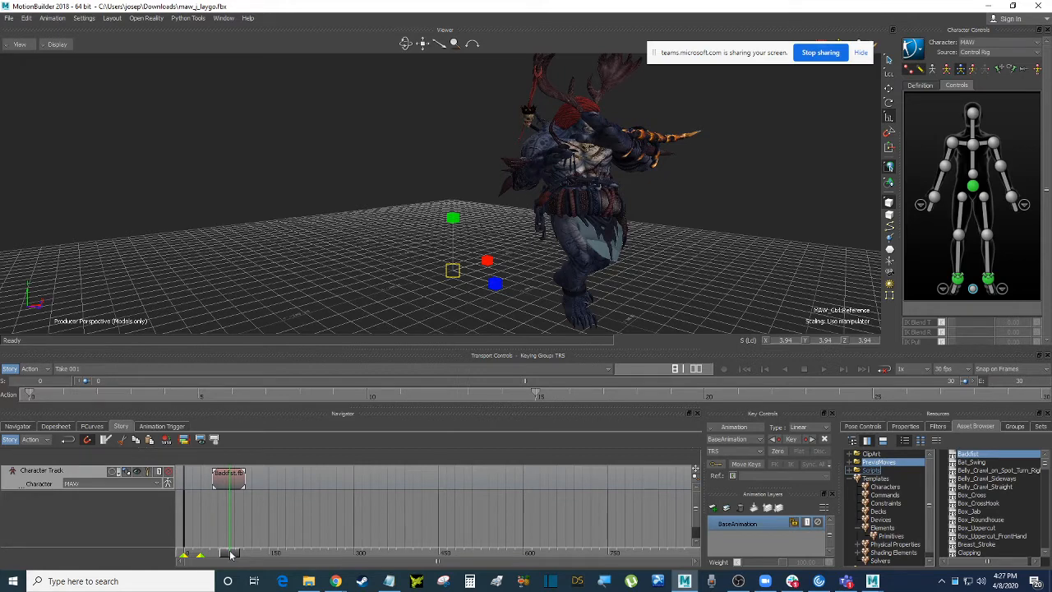
Step: Frame the timeline to the Backfist clip's start and end, play it through, and return to its first frame
{"action": "left_click", "coordinate": [227, 480]}
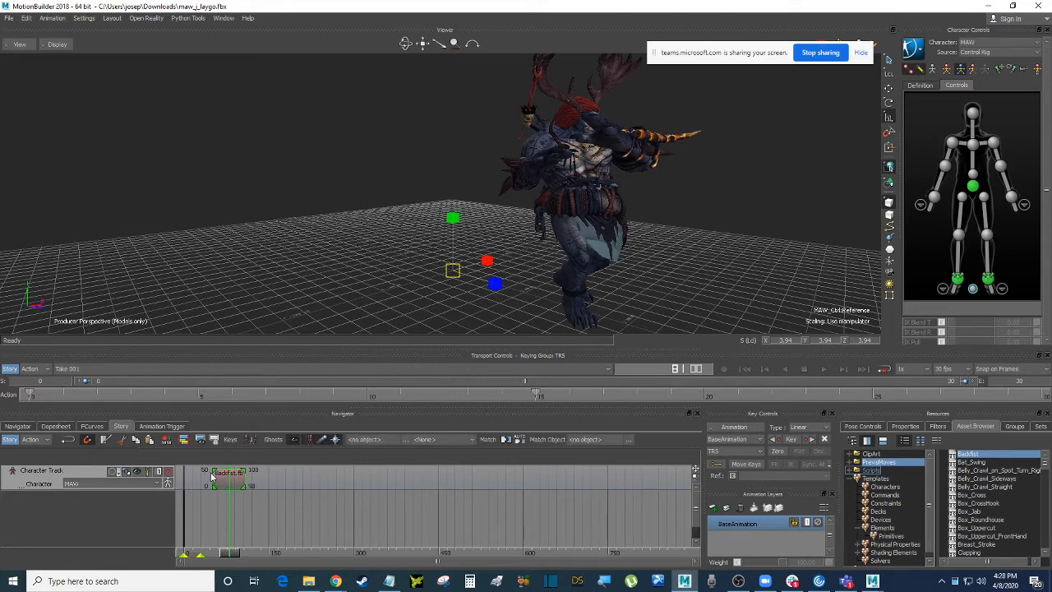
{"action": "right_click", "coordinate": [235, 480]}
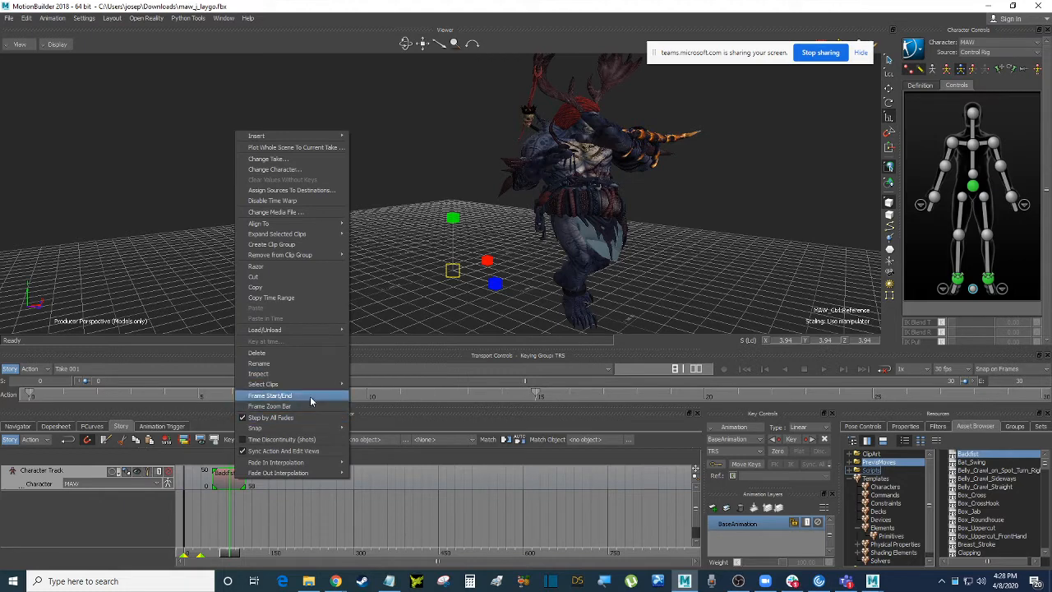
{"action": "left_click", "coordinate": [311, 398]}
{"action": "right_click", "coordinate": [229, 480]}
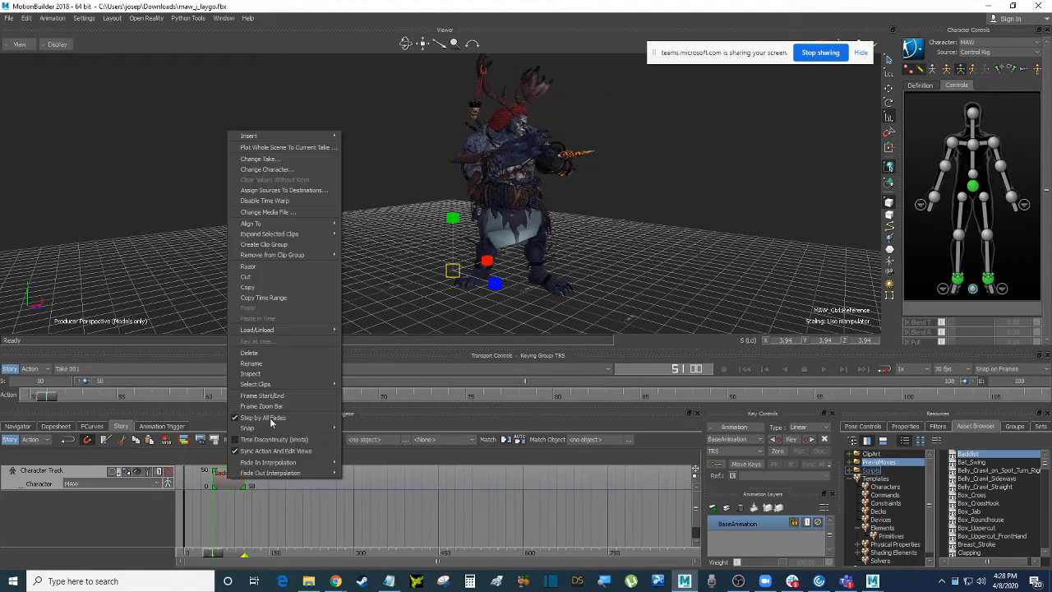
{"action": "left_click", "coordinate": [271, 396]}
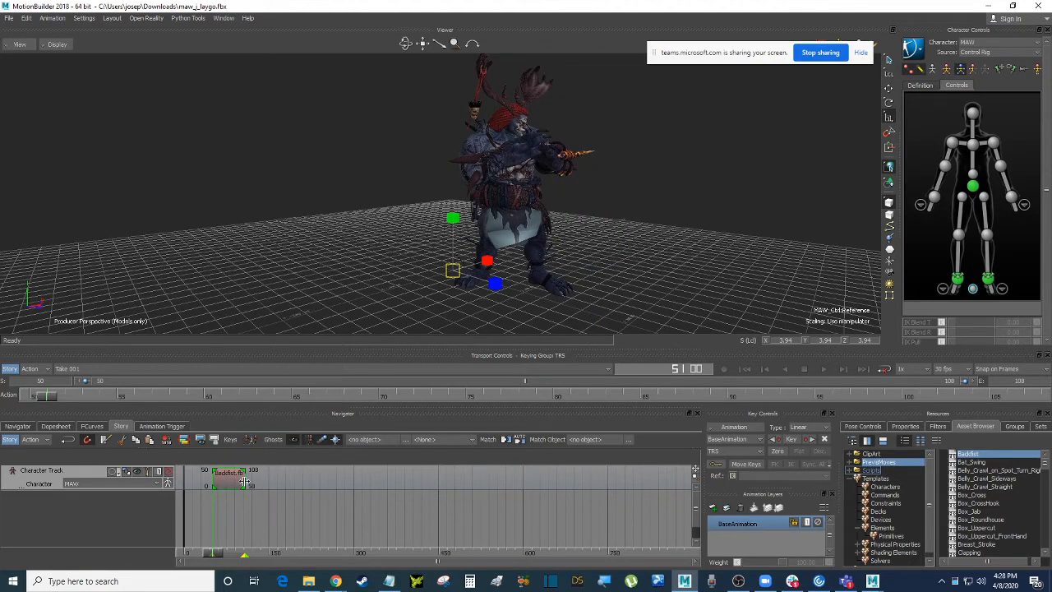
{"action": "mouse_move", "coordinate": [212, 553]}
{"action": "left_mouse_down"}
{"action": "mouse_move", "coordinate": [264, 553]}
{"action": "mouse_move", "coordinate": [212, 552]}
{"action": "mouse_move", "coordinate": [231, 549]}
{"action": "left_mouse_up"}
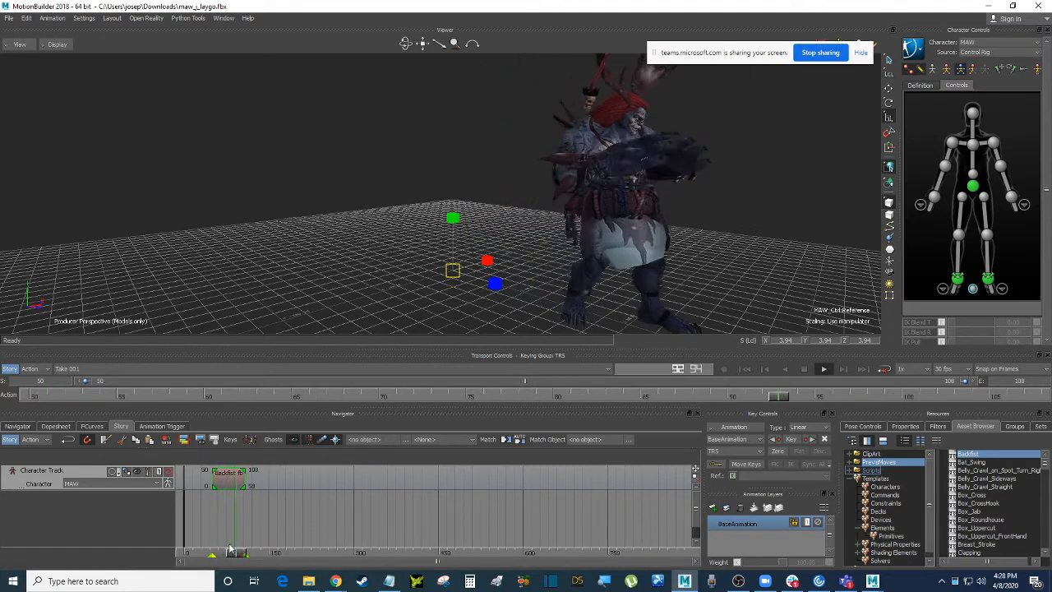
{"action": "key", "text": "Home"}
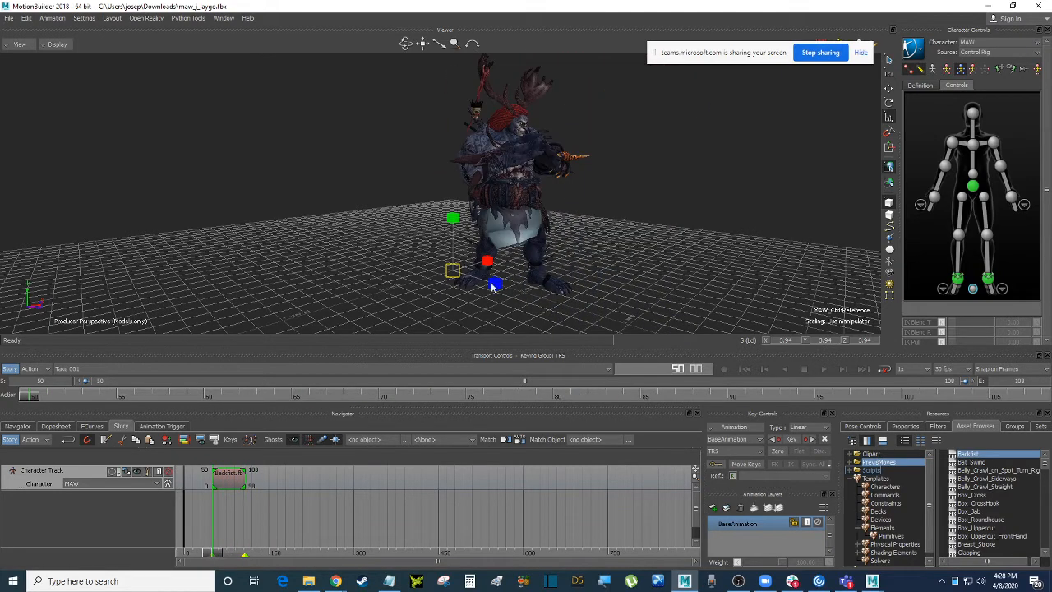
Step: Plot all properties on frame at 30 FPS with the Unroll rotation filter, with the hips effector selected in Full Body mode
{"action": "left_click_drag", "start_coordinate": [656, 200], "coordinate": [668, 229], "text": "ctrl+shift"}
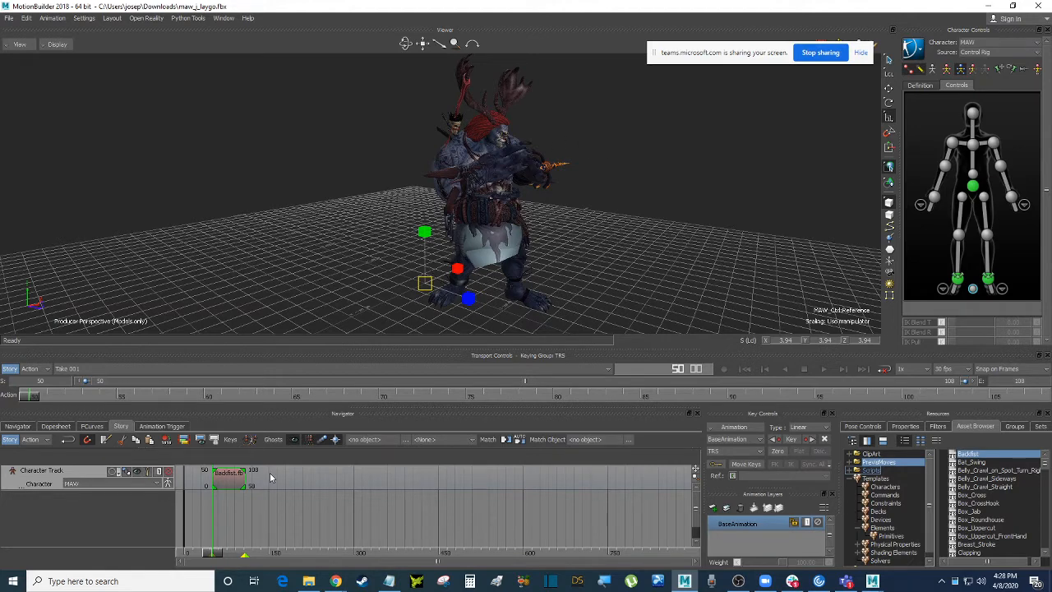
{"action": "right_click", "coordinate": [229, 474]}
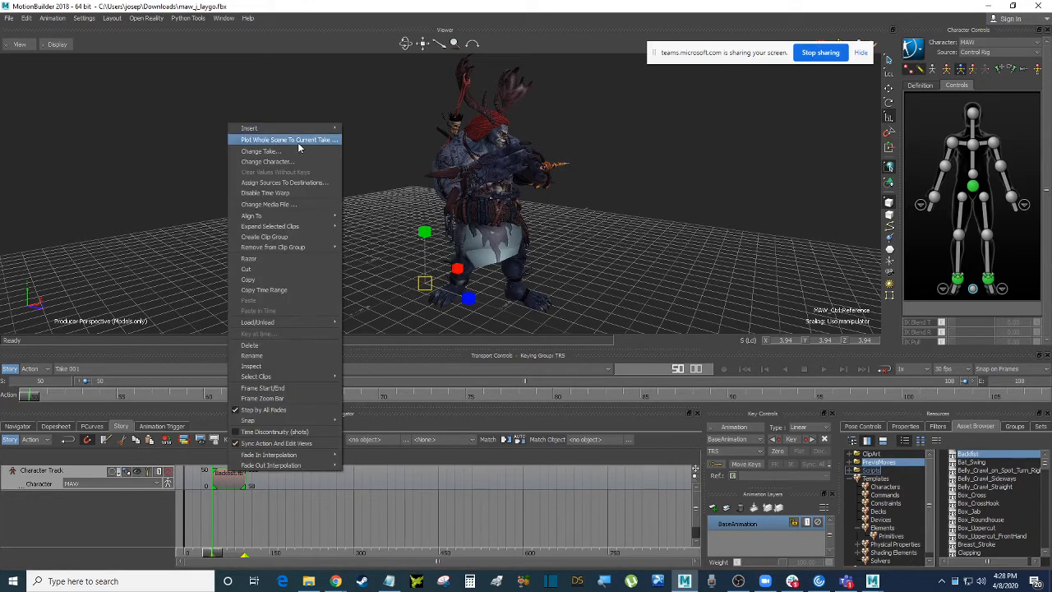
{"action": "key", "text": "Escape"}
{"action": "left_click", "coordinate": [973, 186]}
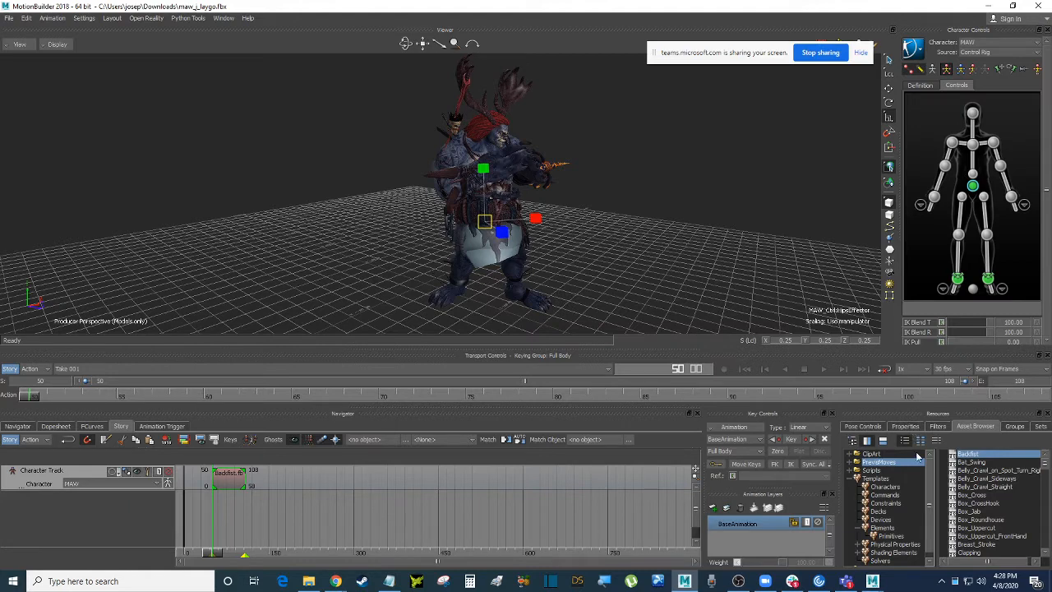
{"action": "left_click", "coordinate": [751, 427]}
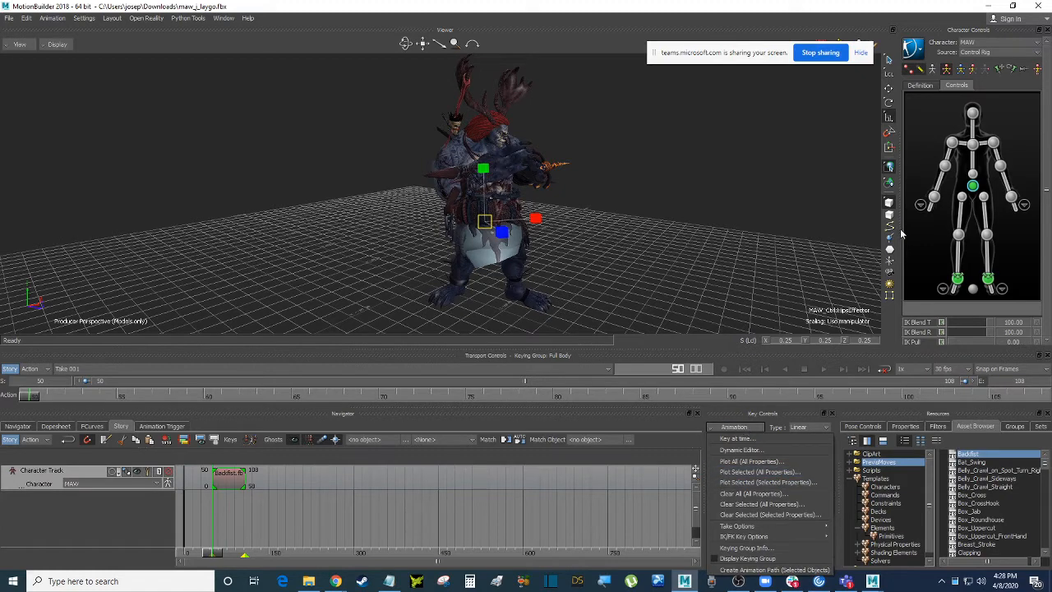
{"action": "left_click", "coordinate": [746, 462]}
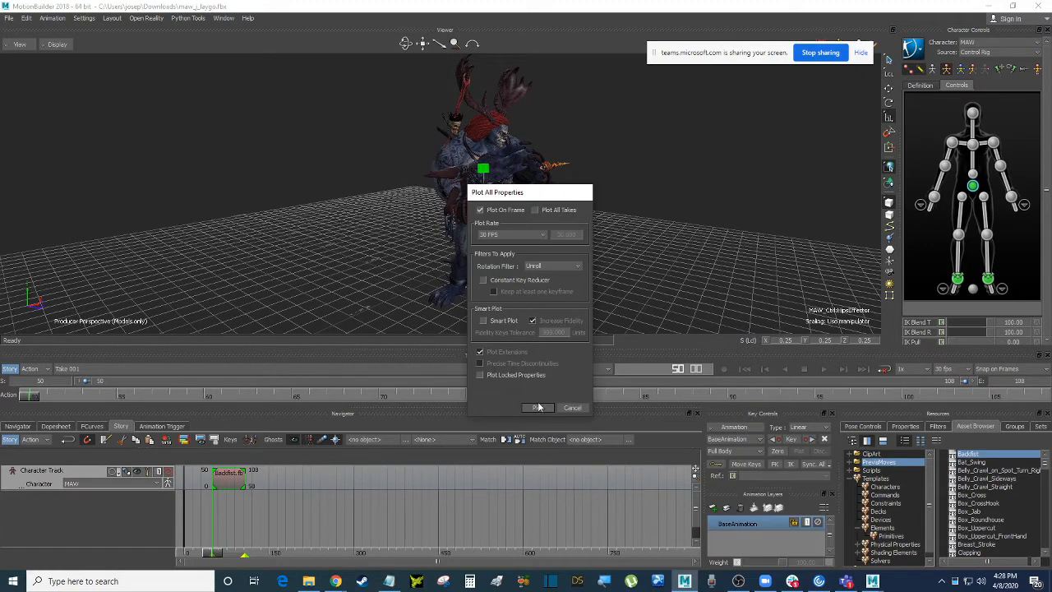
{"action": "left_click", "coordinate": [537, 407]}
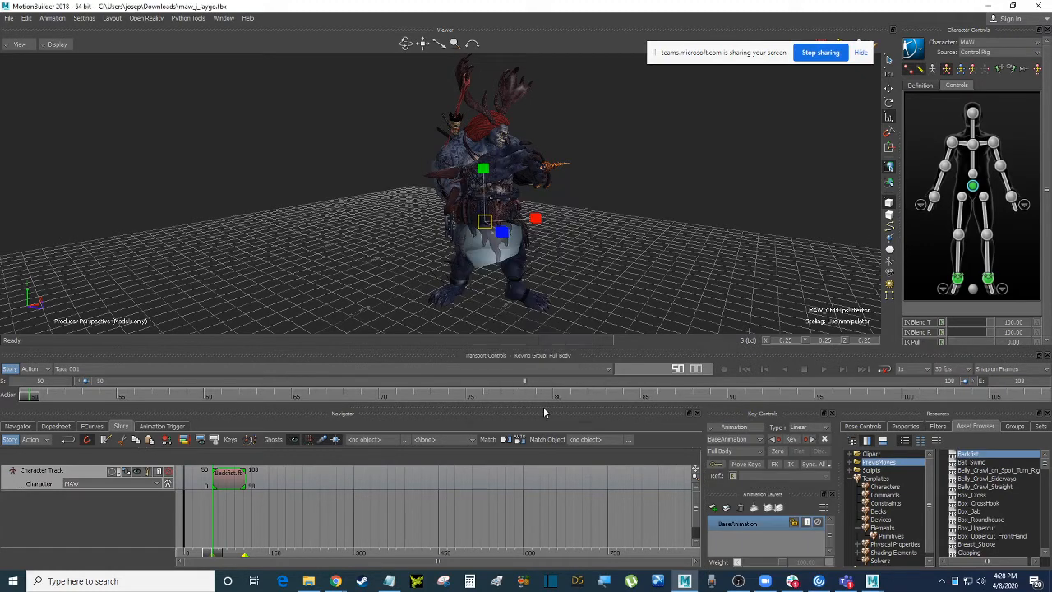
Step: Turn off Story mode and clear the selection in the 3D view
{"action": "left_click", "coordinate": [11, 369]}
{"action": "left_click", "coordinate": [626, 204]}
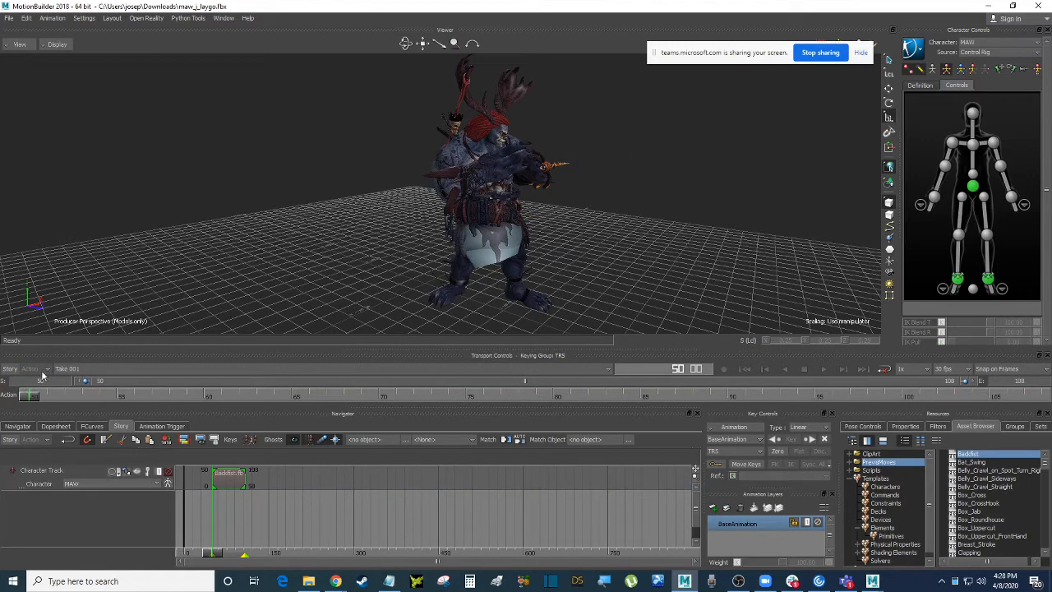
{"action": "key", "text": "space"}
Step: Select the Reference control and scrub from frame 50 to 72 and back to examine its scale on the plotted animation
{"action": "left_click", "coordinate": [973, 288]}
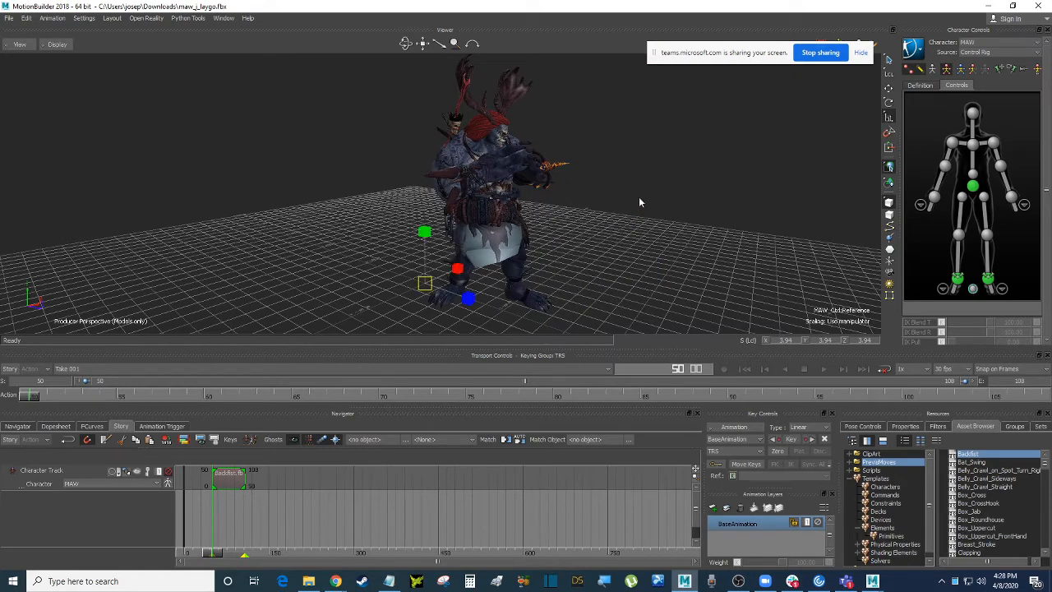
{"action": "scroll", "coordinate": [655, 245], "scroll_direction": "down", "scroll_amount": 3}
{"action": "scroll", "coordinate": [603, 258], "scroll_direction": "up", "scroll_amount": 2}
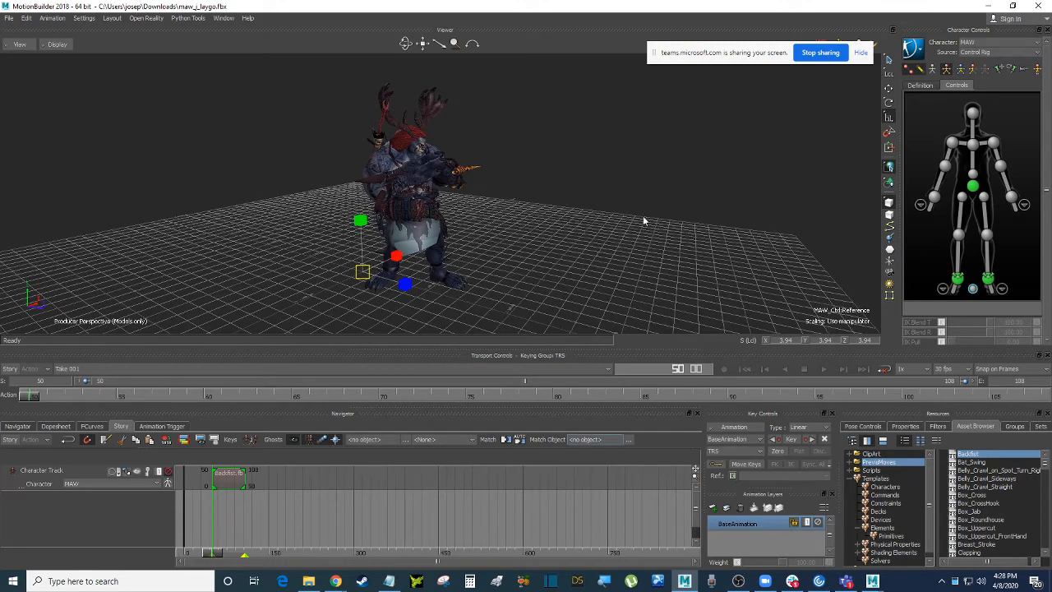
{"action": "left_click_drag", "start_coordinate": [33, 395], "coordinate": [416, 393]}
{"action": "left_click_drag", "start_coordinate": [362, 271], "coordinate": [423, 261]}
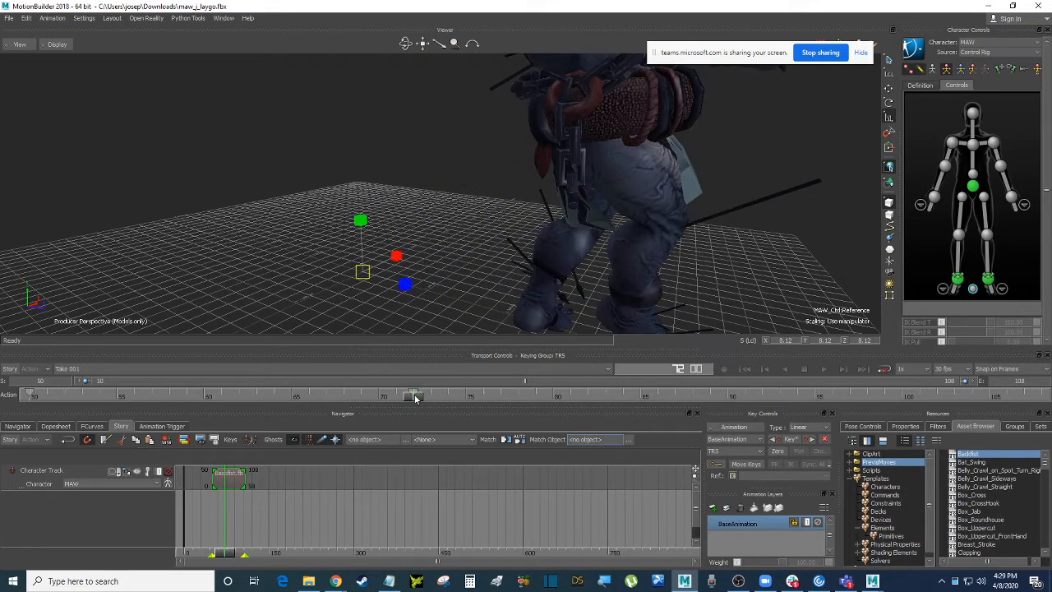
{"action": "left_click_drag", "start_coordinate": [416, 398], "coordinate": [13, 394]}
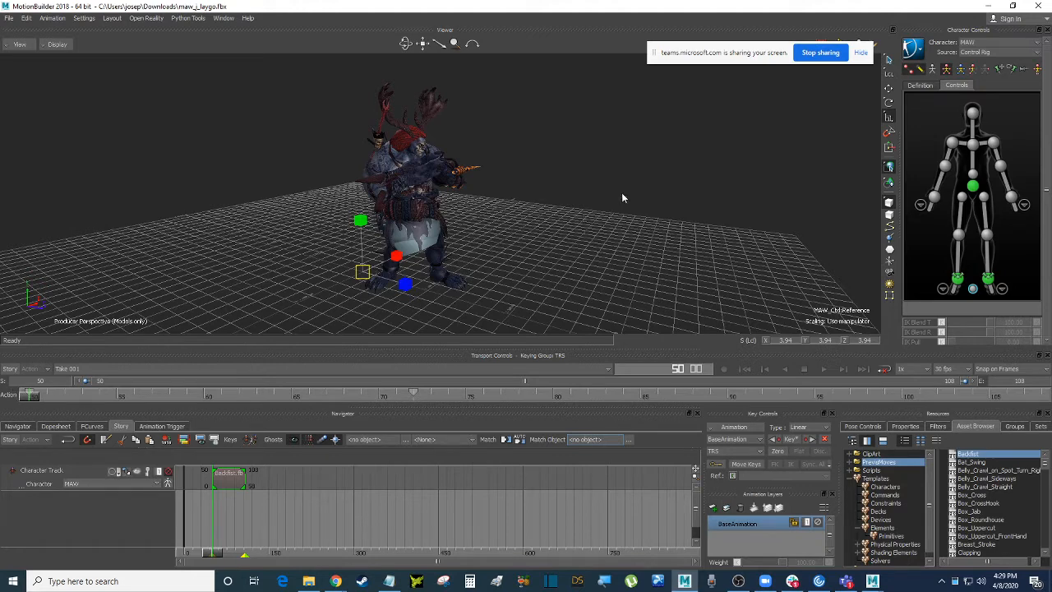
Step: Reselect the Reference control at frame 50 to check its keys on the timeline, and clear the selection
{"action": "left_click", "coordinate": [973, 289]}
{"action": "left_click", "coordinate": [928, 249]}
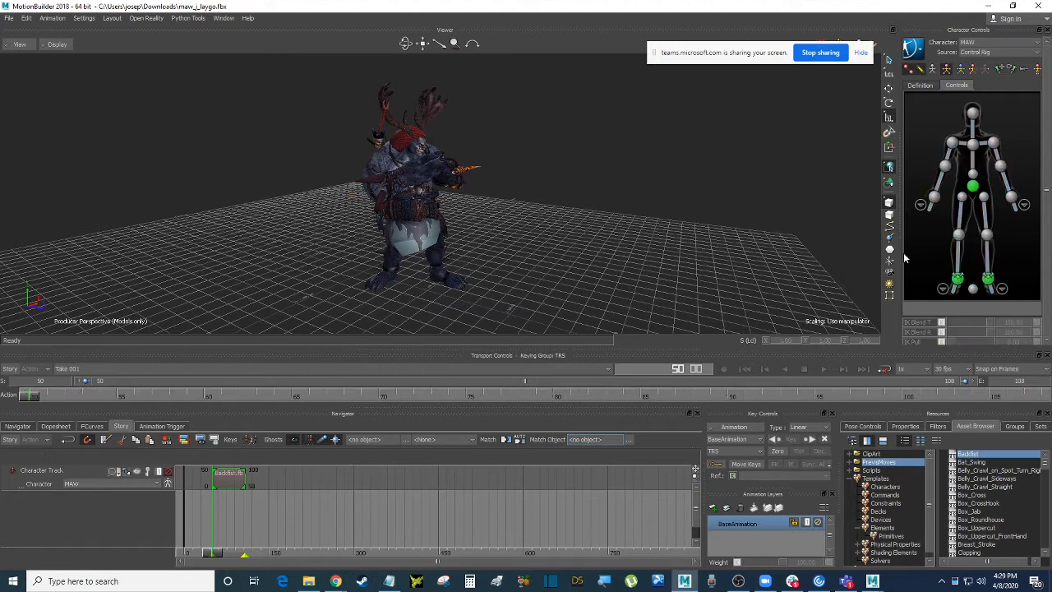
{"action": "left_click", "coordinate": [972, 290]}
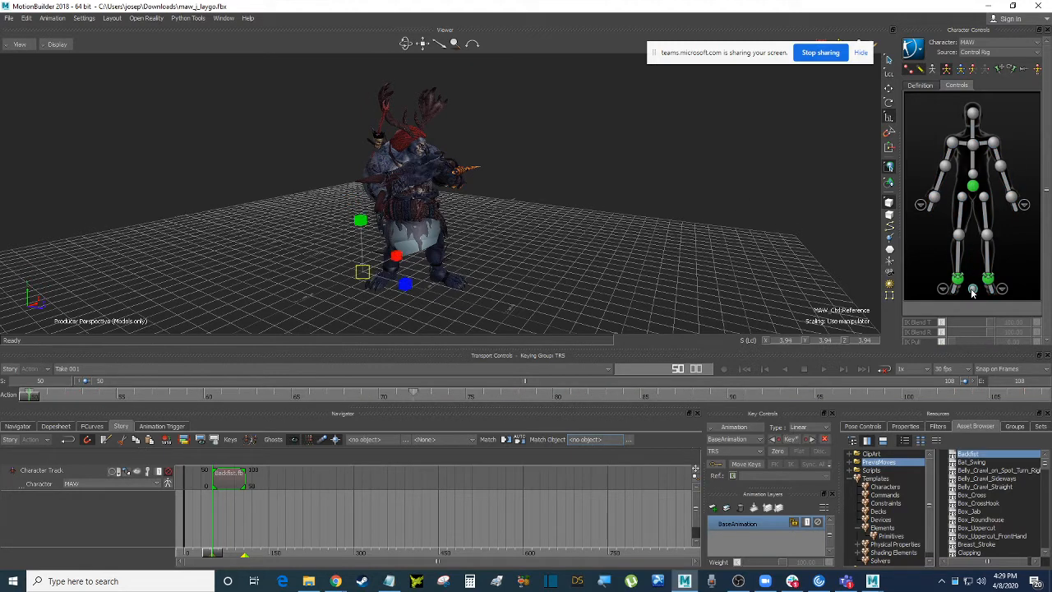
{"action": "left_click", "coordinate": [700, 174]}
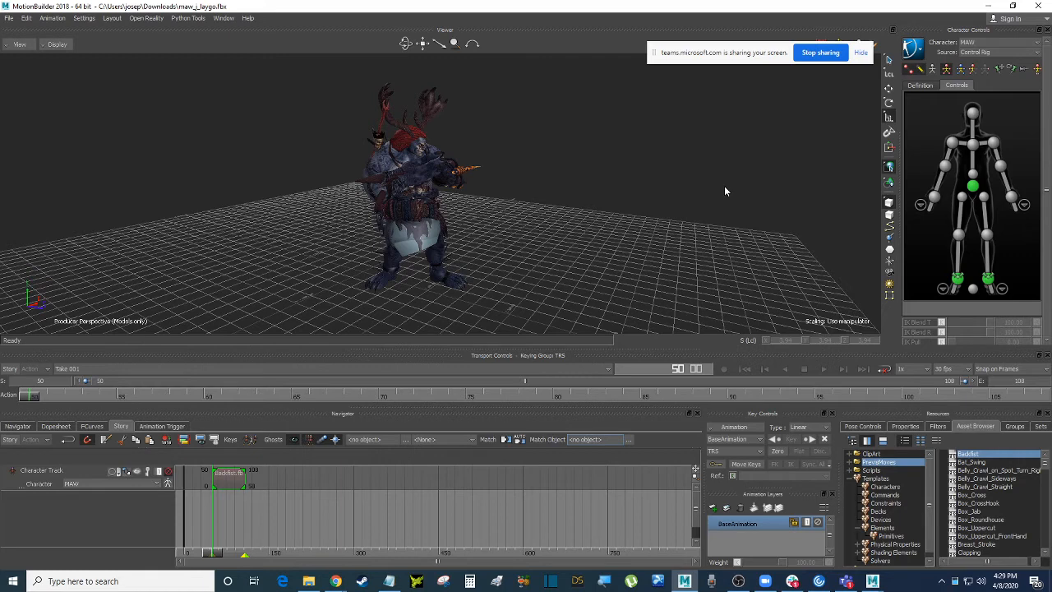
{"action": "mouse_move", "coordinate": [737, 581]}
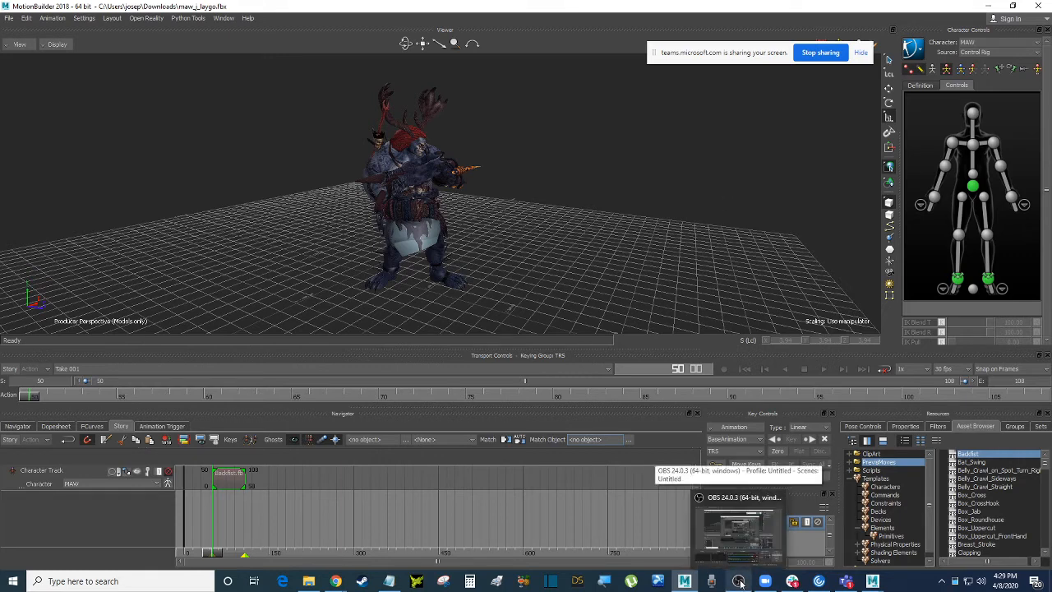
{"action": "left_click", "coordinate": [739, 581]}
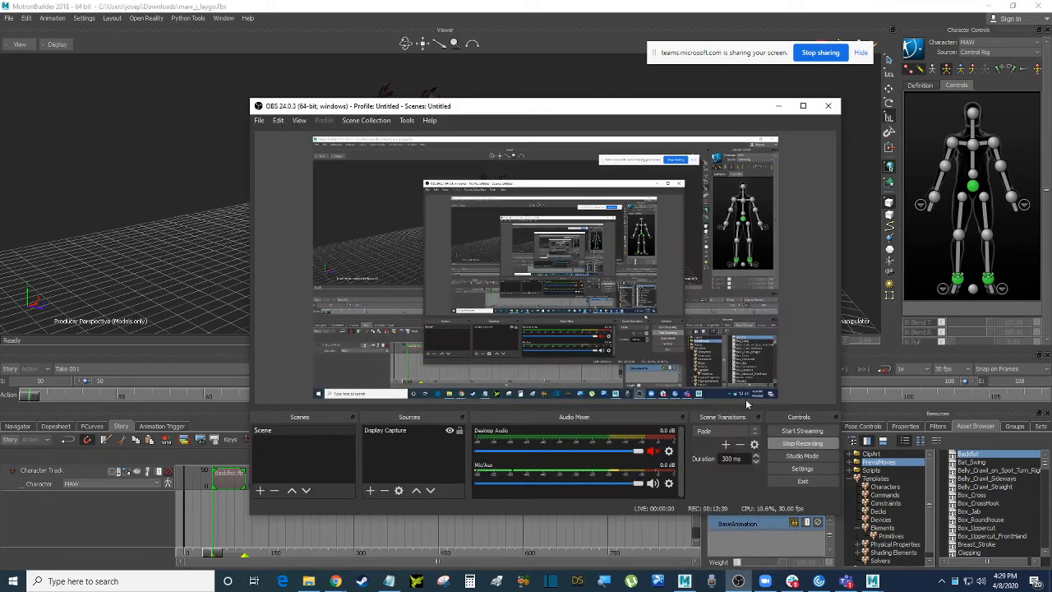